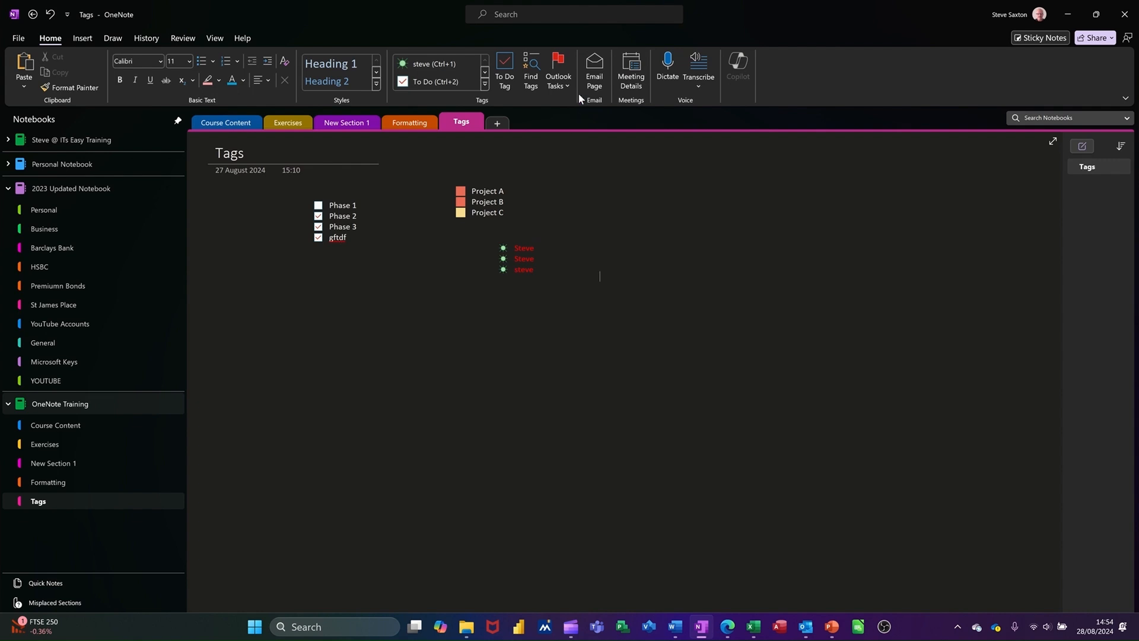
# Step: Open the Tags page as an email message, then close the message without saving it
pyautogui.click(592, 73)
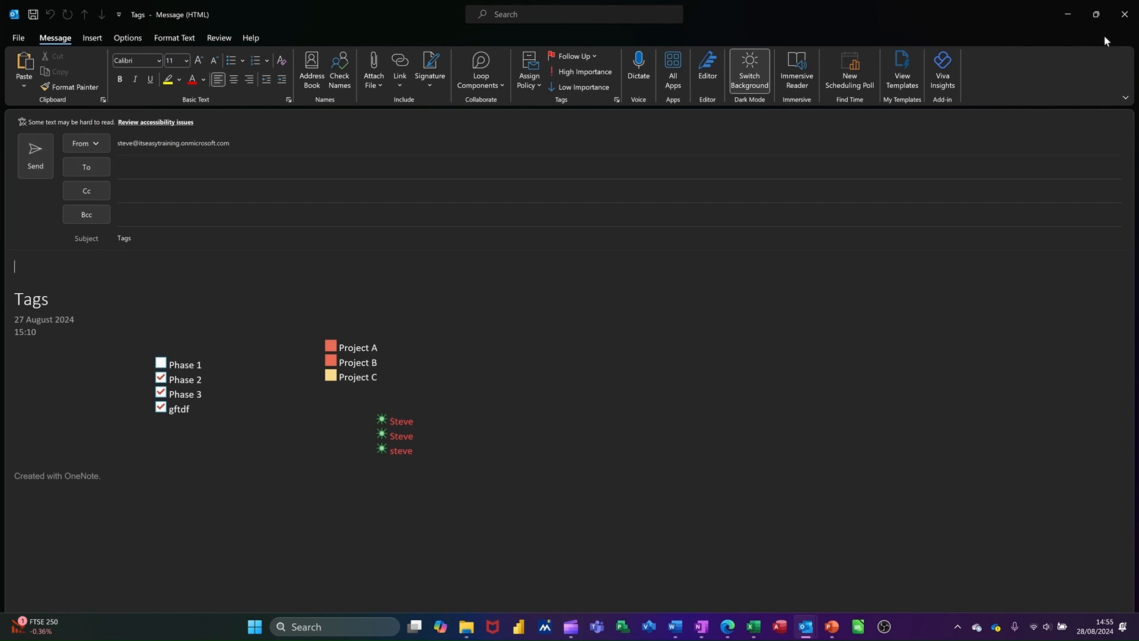
pyautogui.click(1127, 19)
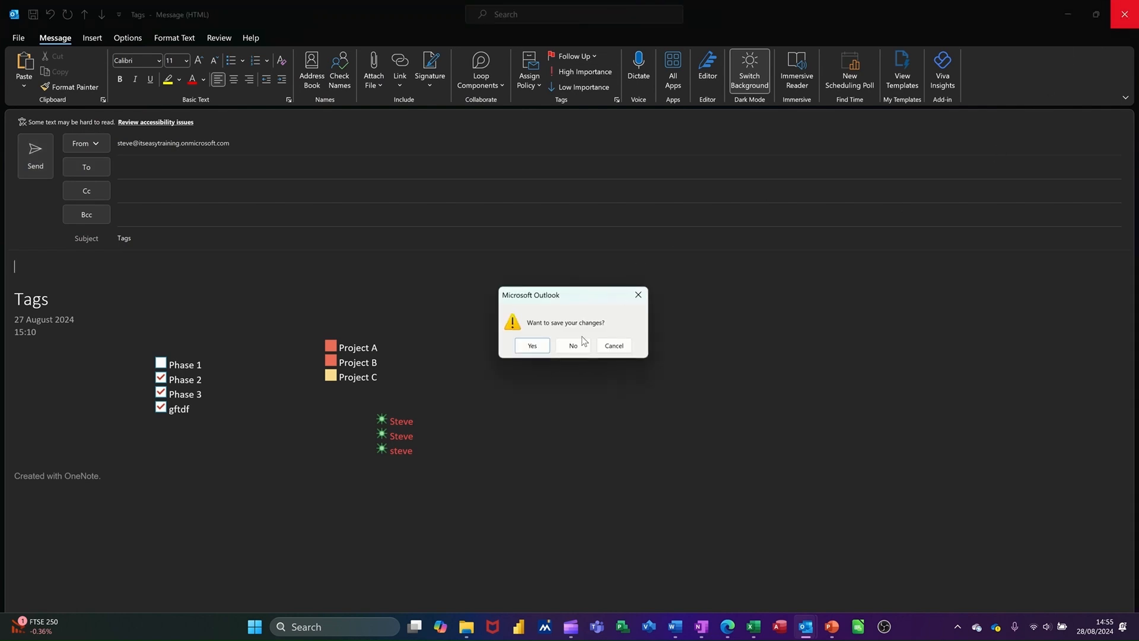
pyautogui.click(576, 345)
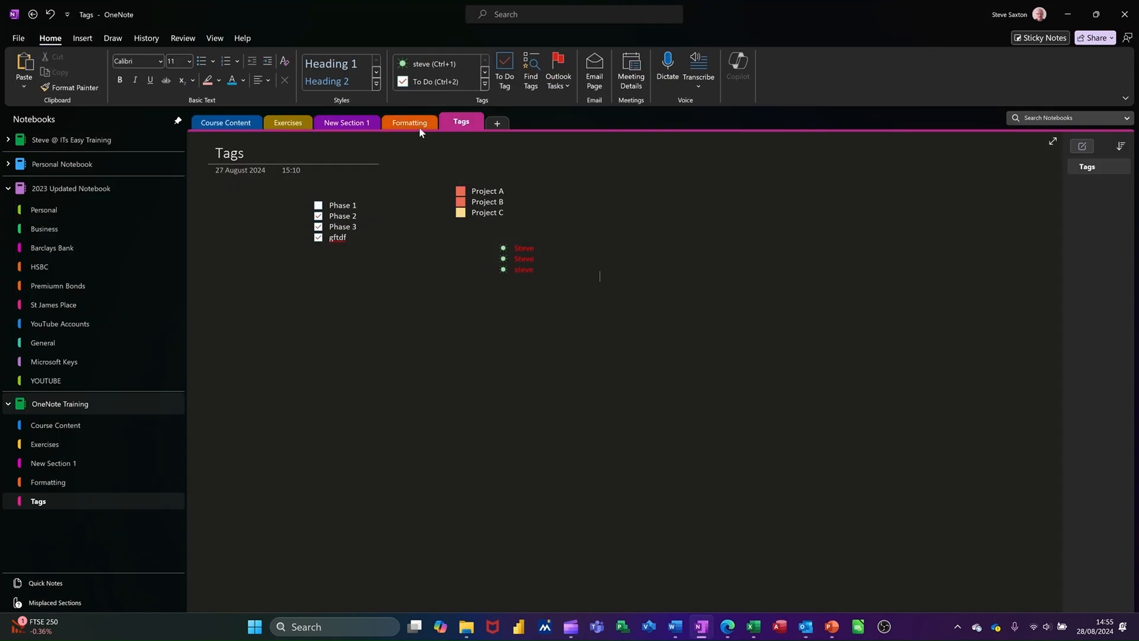
# Step: Switch to the Formatting section, open its page as an email message, and close it without saving
pyautogui.click(398, 123)
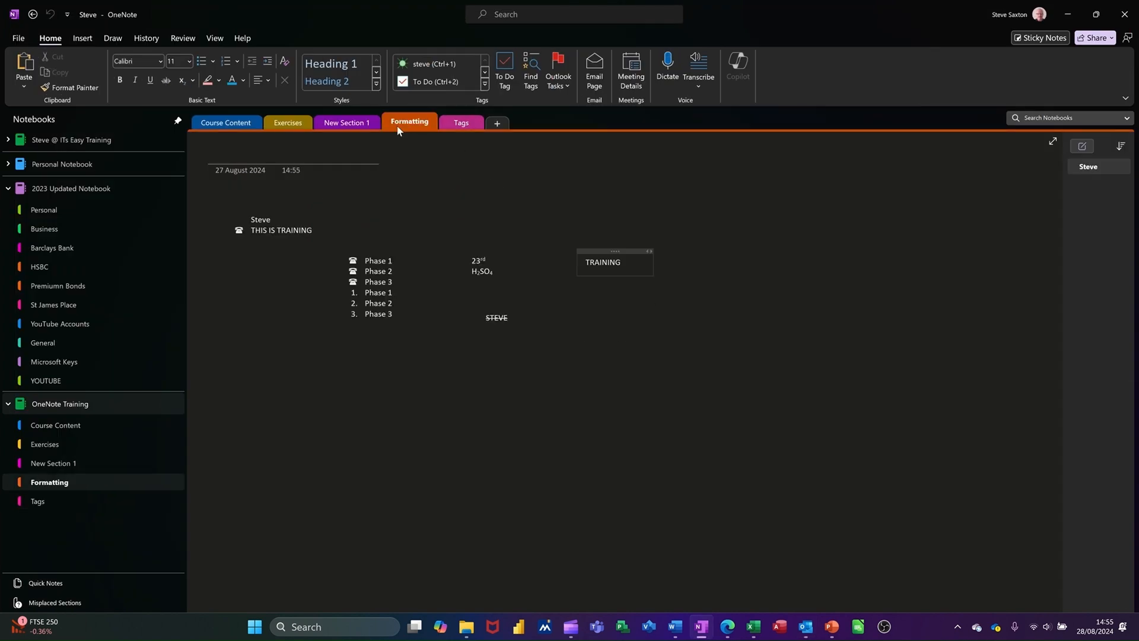
pyautogui.click(594, 74)
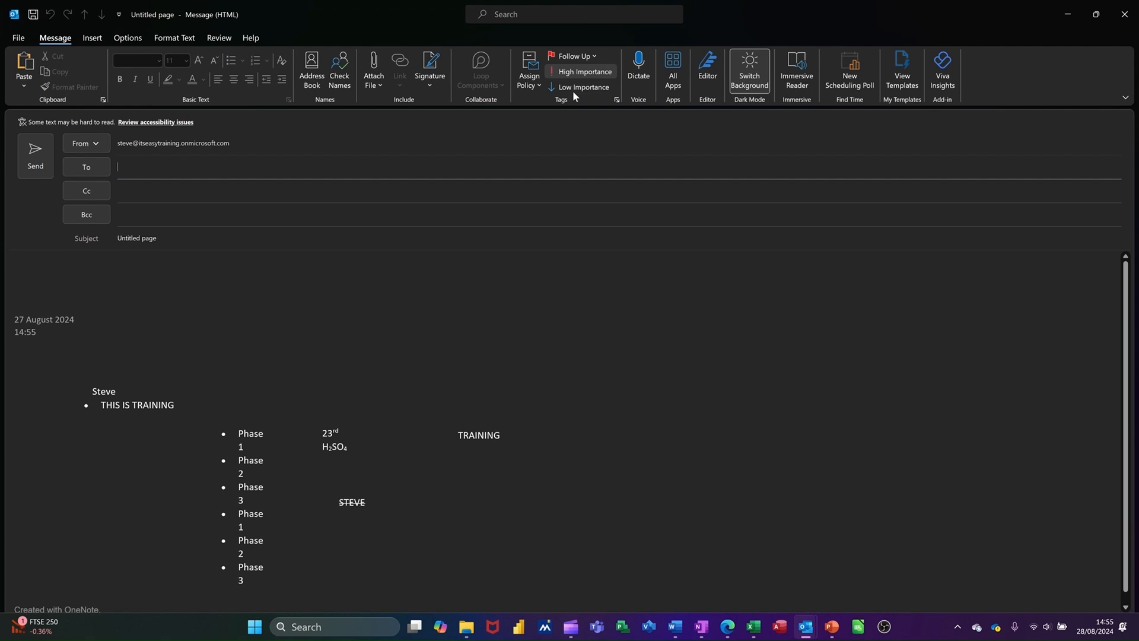
pyautogui.click(465, 461)
pyautogui.click(464, 436)
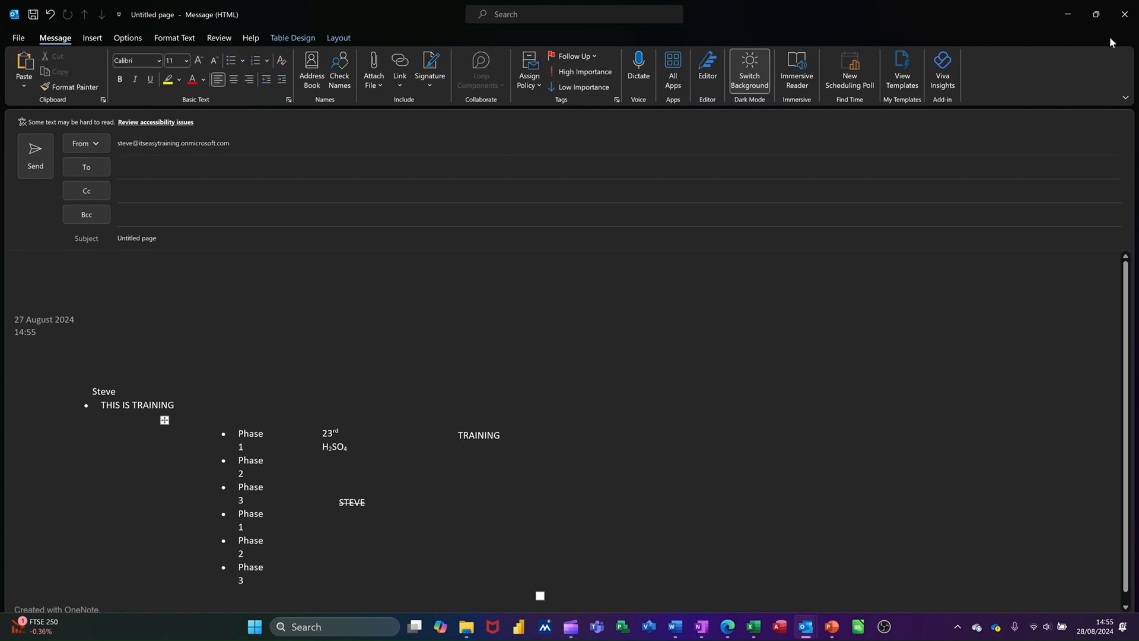
pyautogui.click(1135, 18)
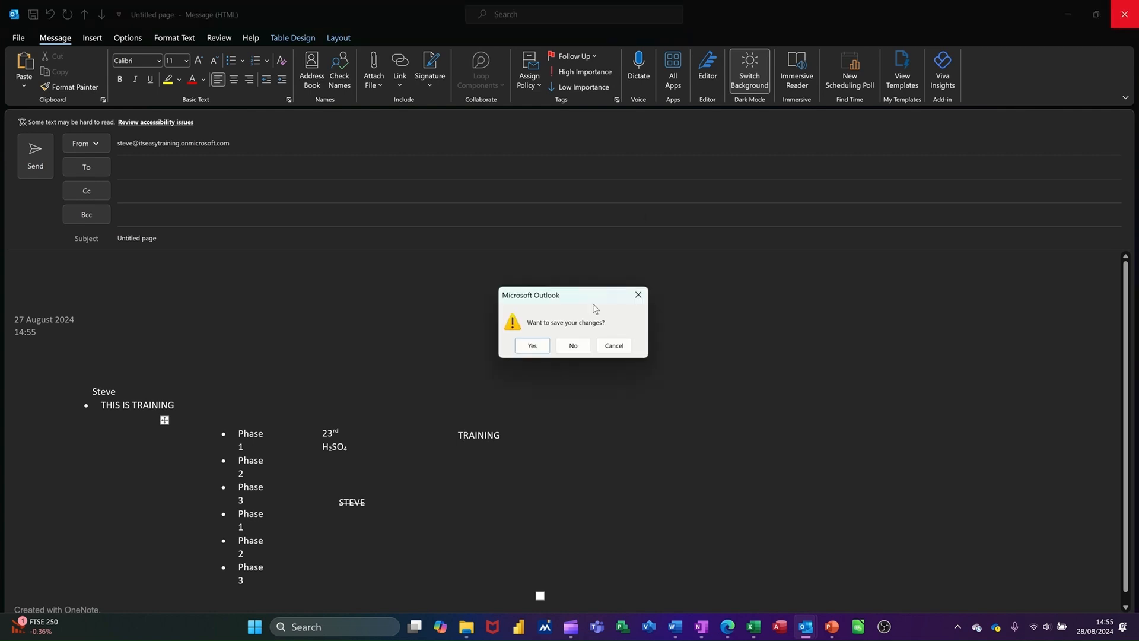
pyautogui.click(573, 346)
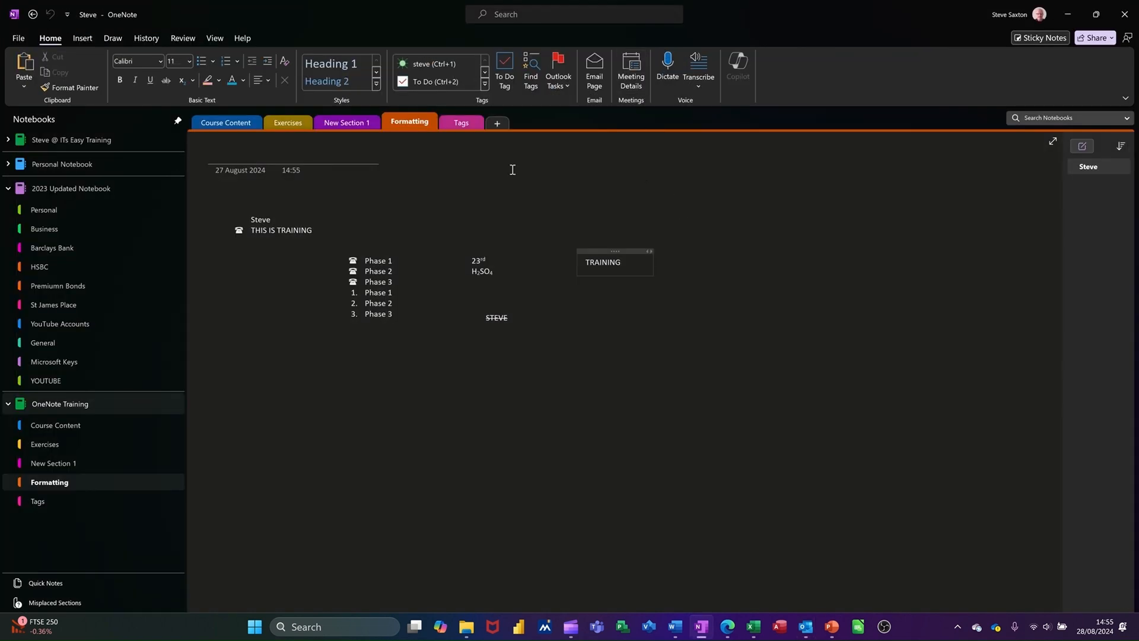
# Step: On the Tags page, open Meeting Details, switch between the two calendar accounts, and insert the Training Event details
pyautogui.click(463, 123)
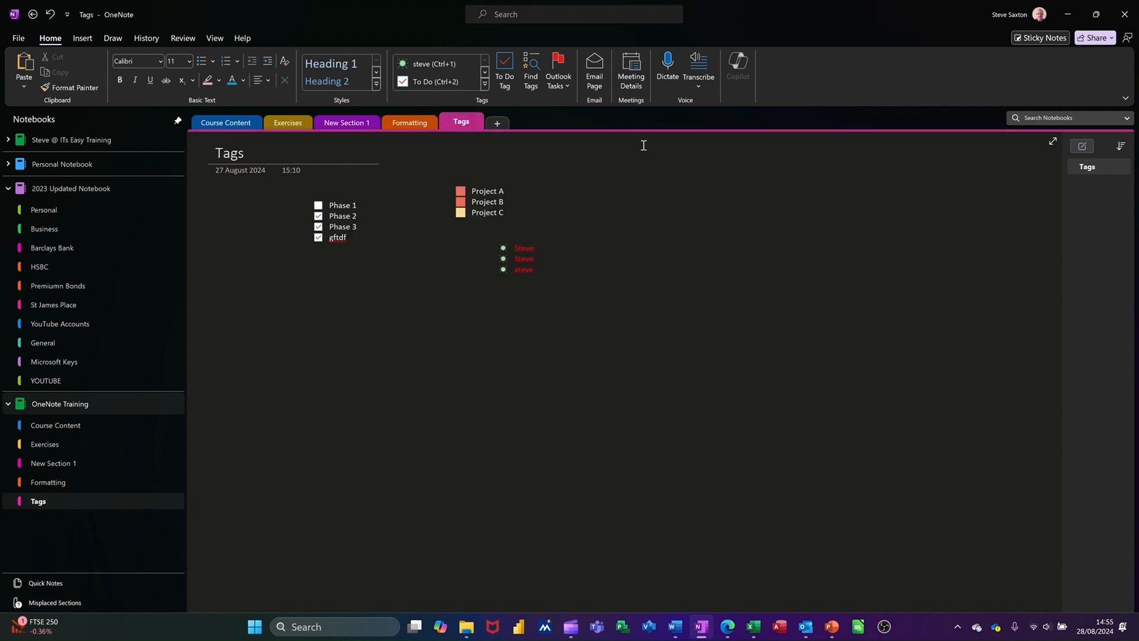
pyautogui.click(631, 76)
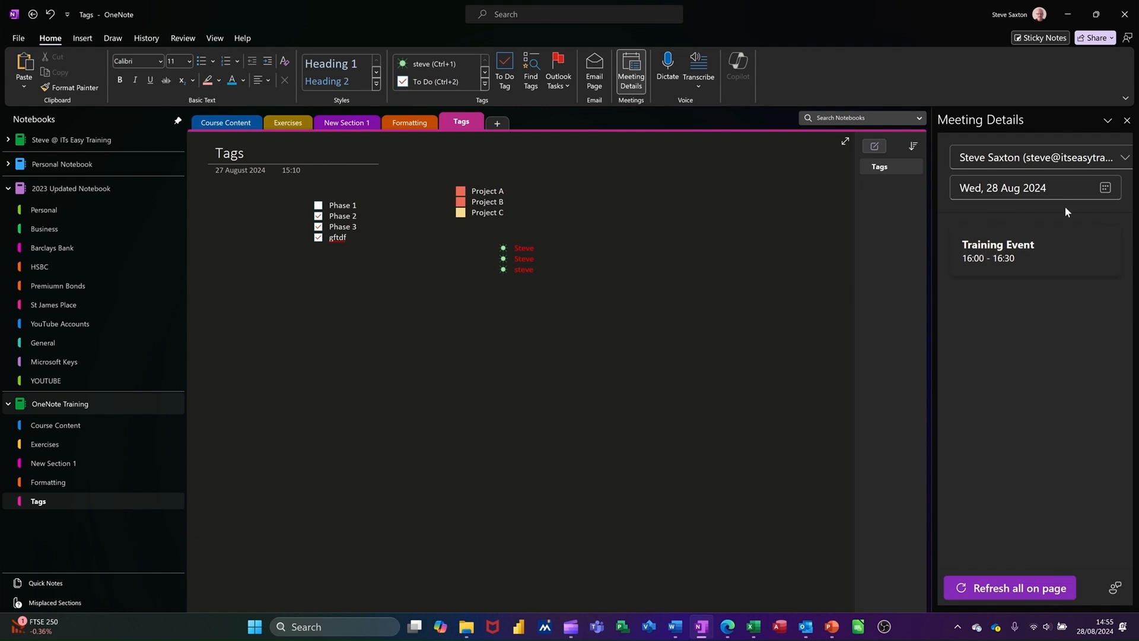
pyautogui.click(1125, 161)
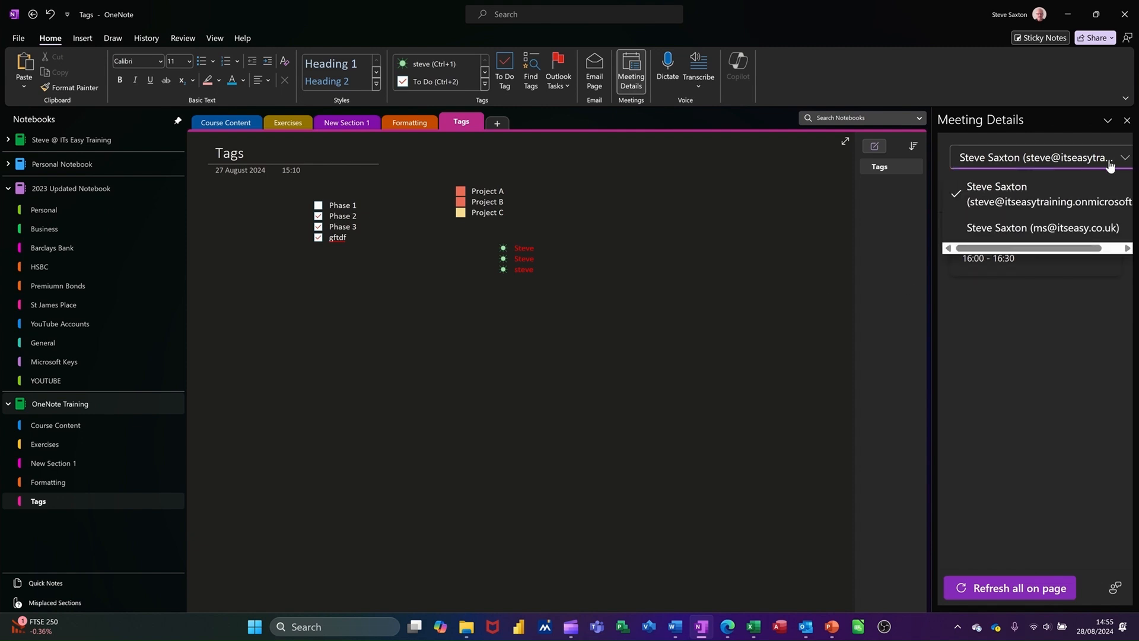
pyautogui.click(1010, 227)
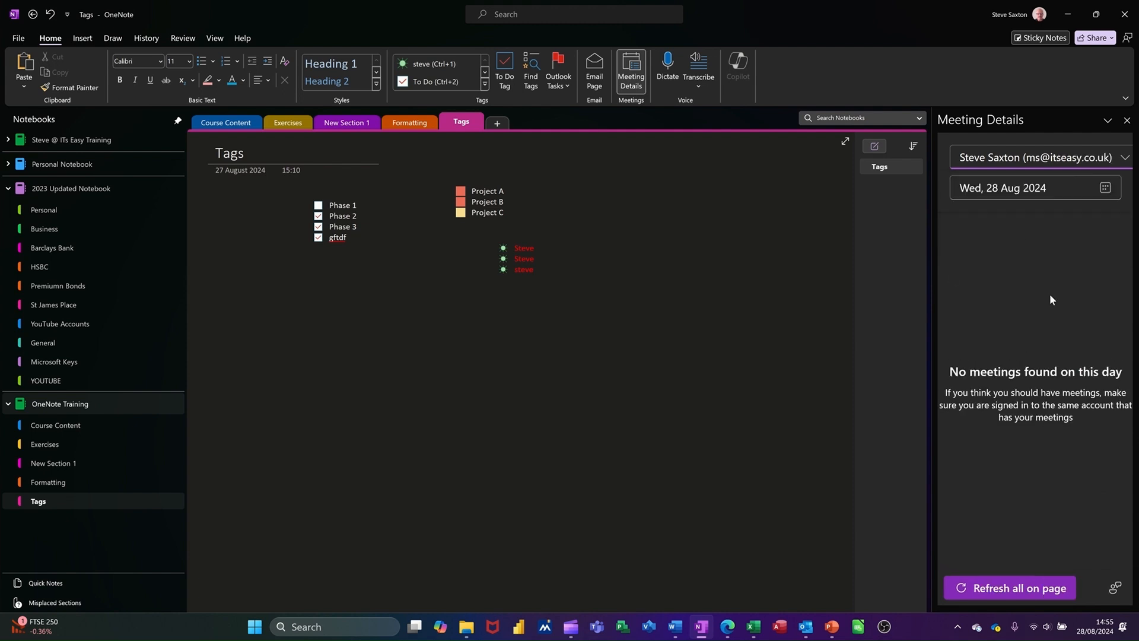
pyautogui.click(1118, 162)
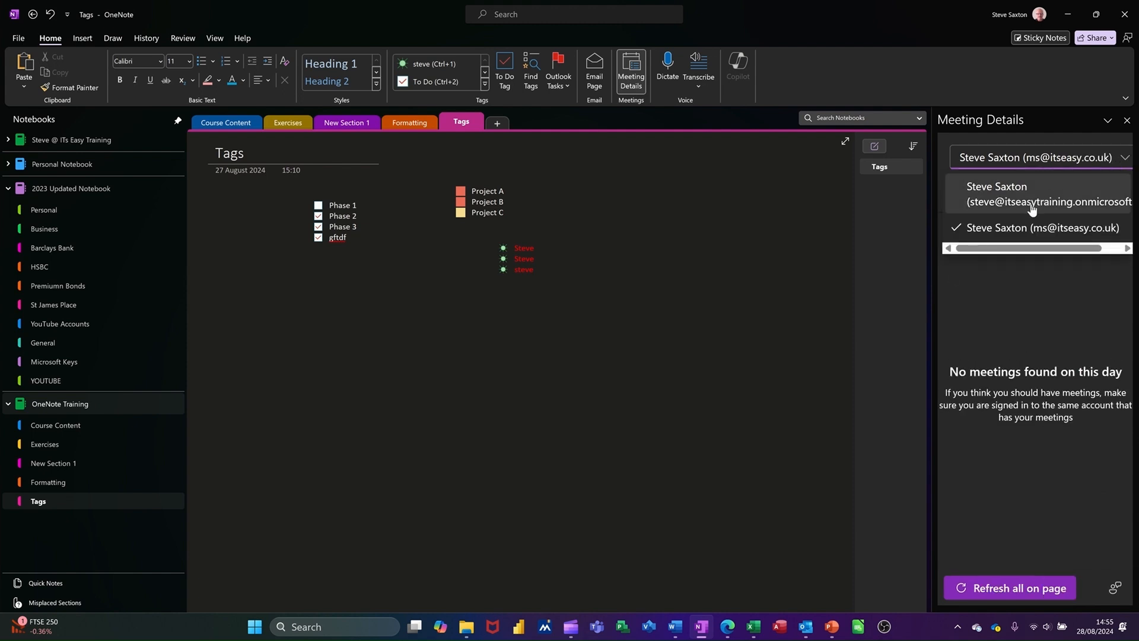
pyautogui.click(995, 205)
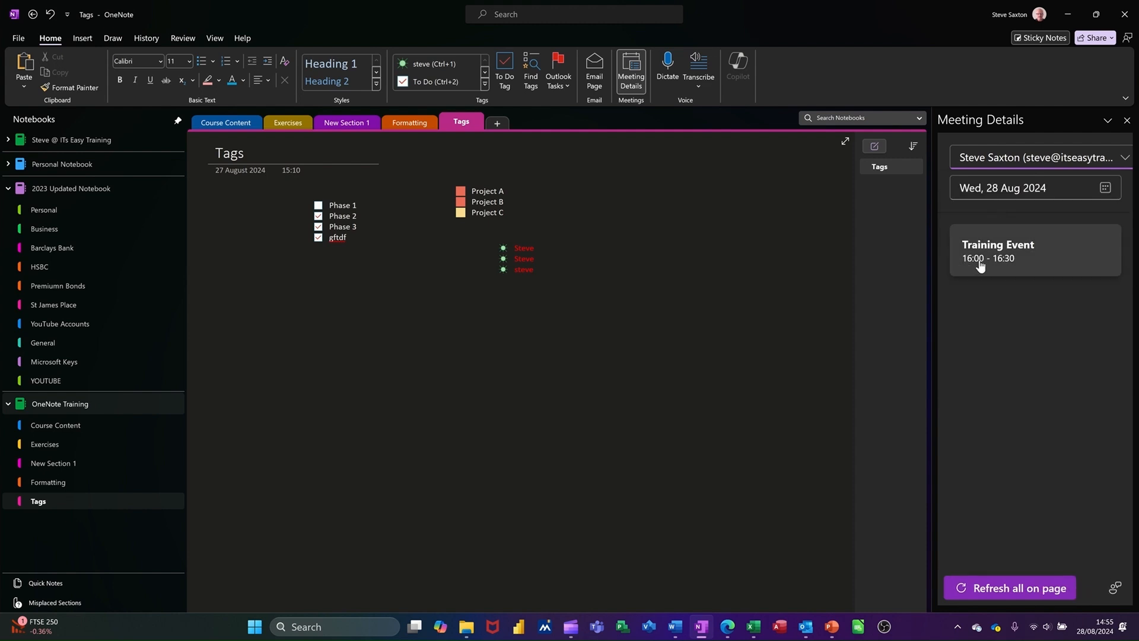
pyautogui.click(1015, 262)
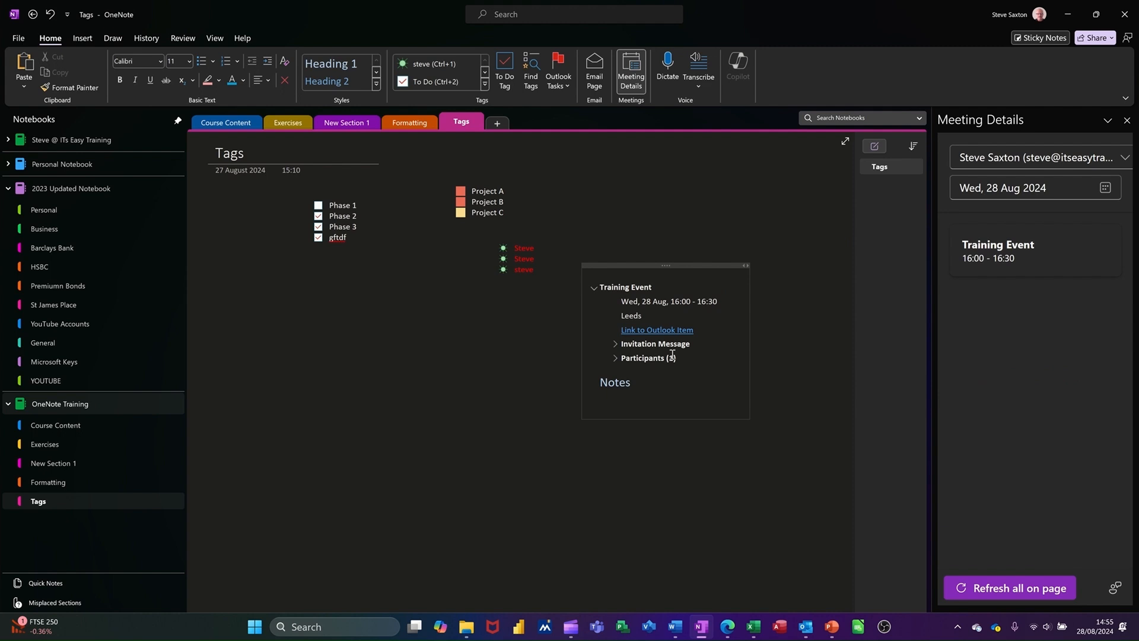
# Step: Open the meeting's linked Outlook item in the browser, maximise the window, and close the event view
pyautogui.click(632, 331)
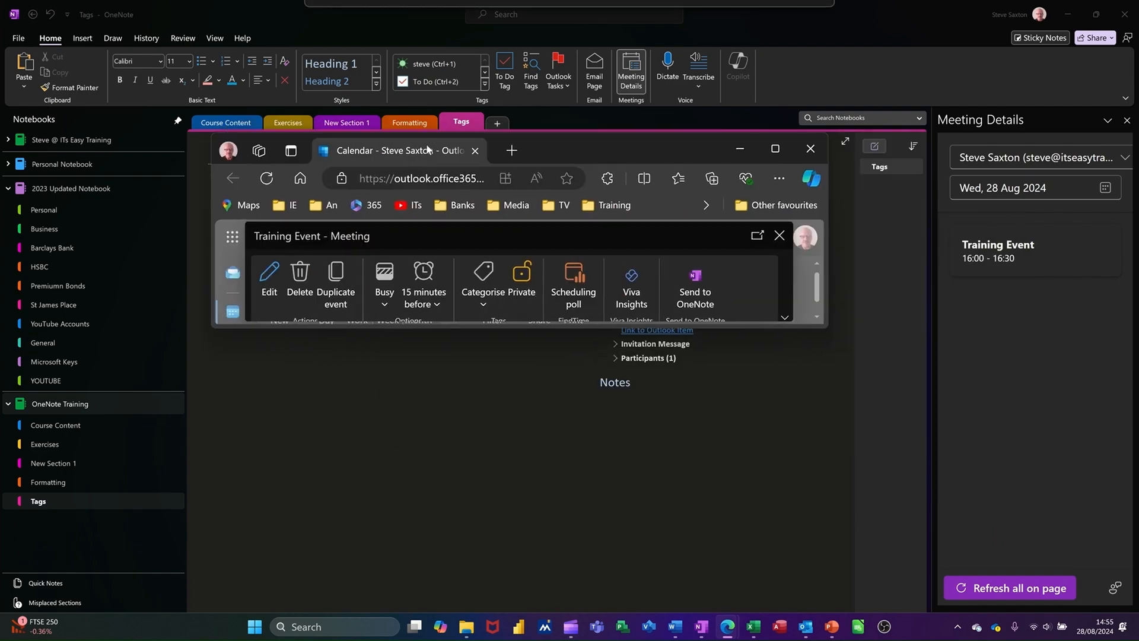
pyautogui.click(775, 148)
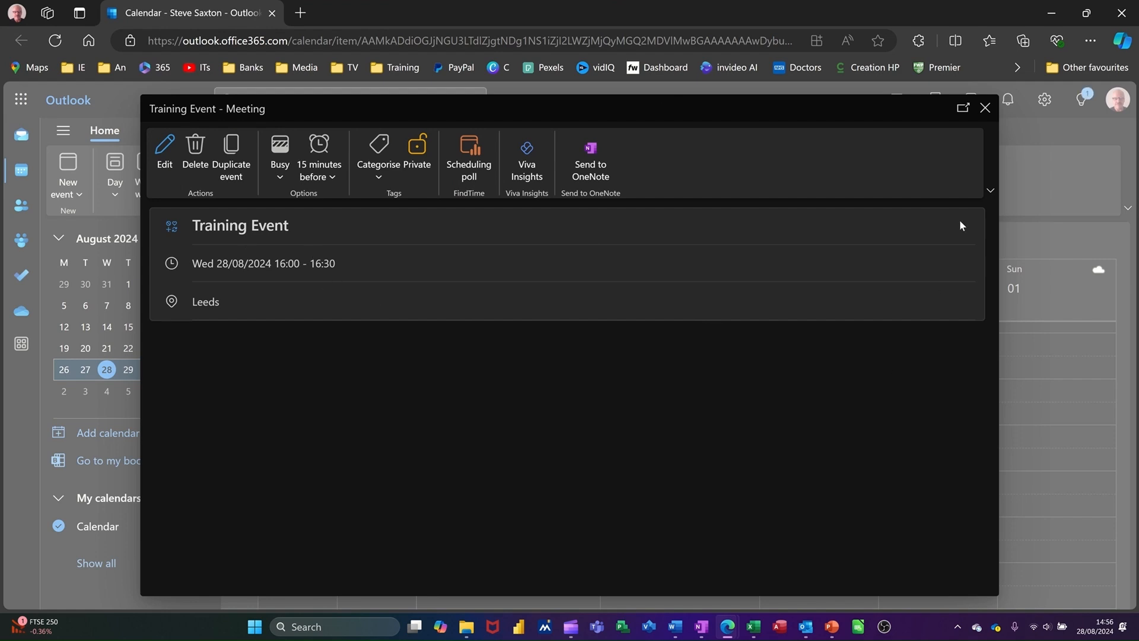
pyautogui.click(985, 108)
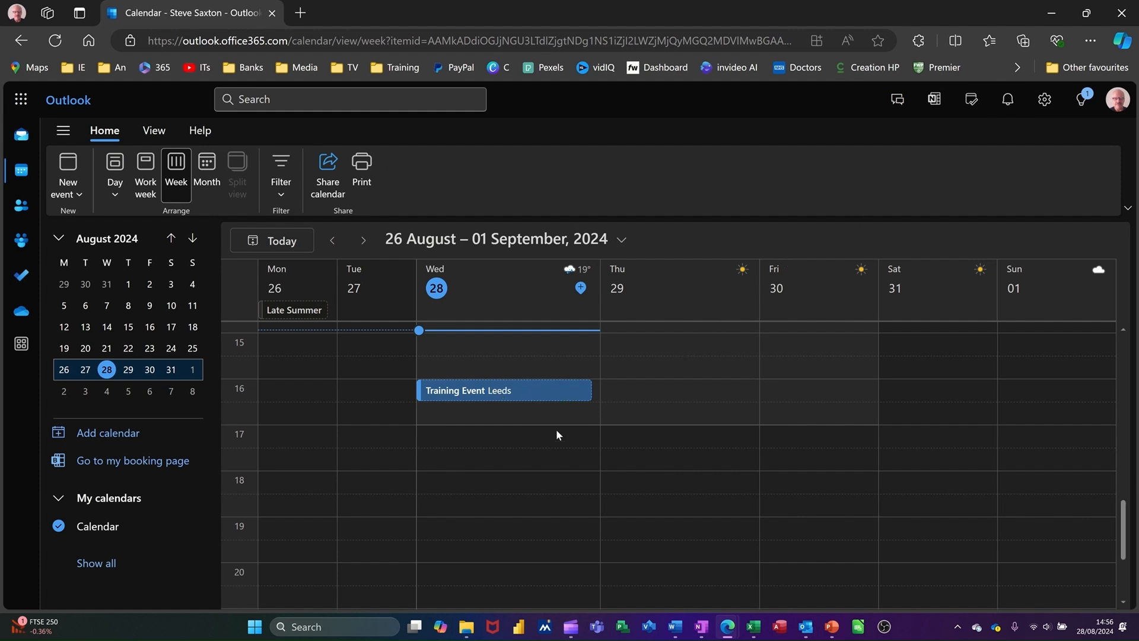
# Step: In the web calendar, create and save a Sales Event on Thursday 29 August from 16:00 to 16:30
pyautogui.doubleClick(656, 390)
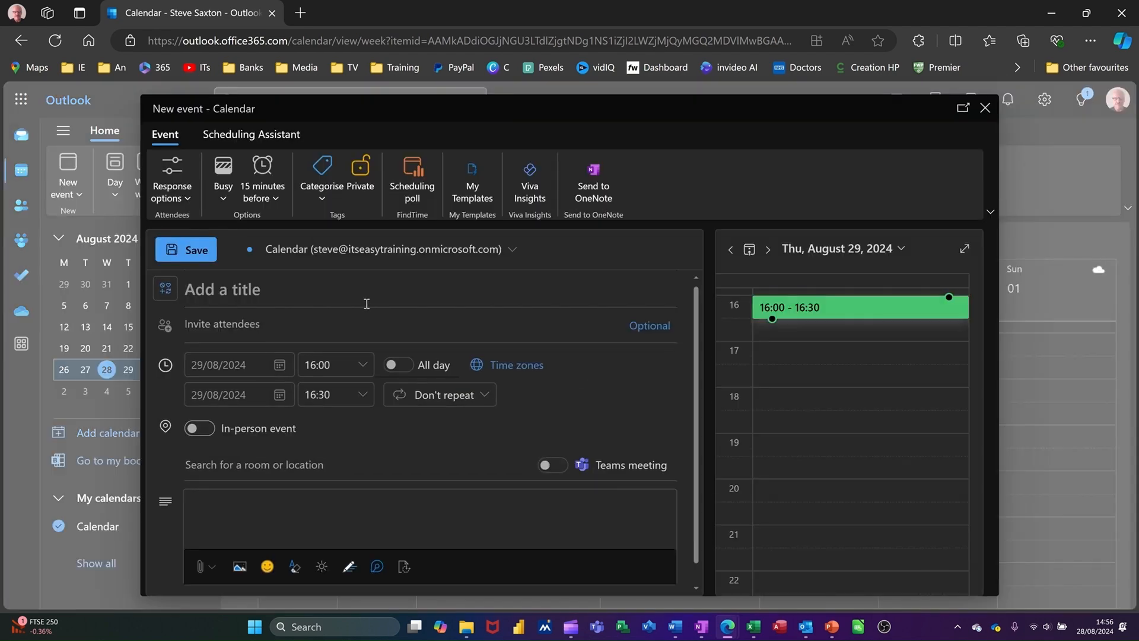
pyautogui.write('Sales Event')
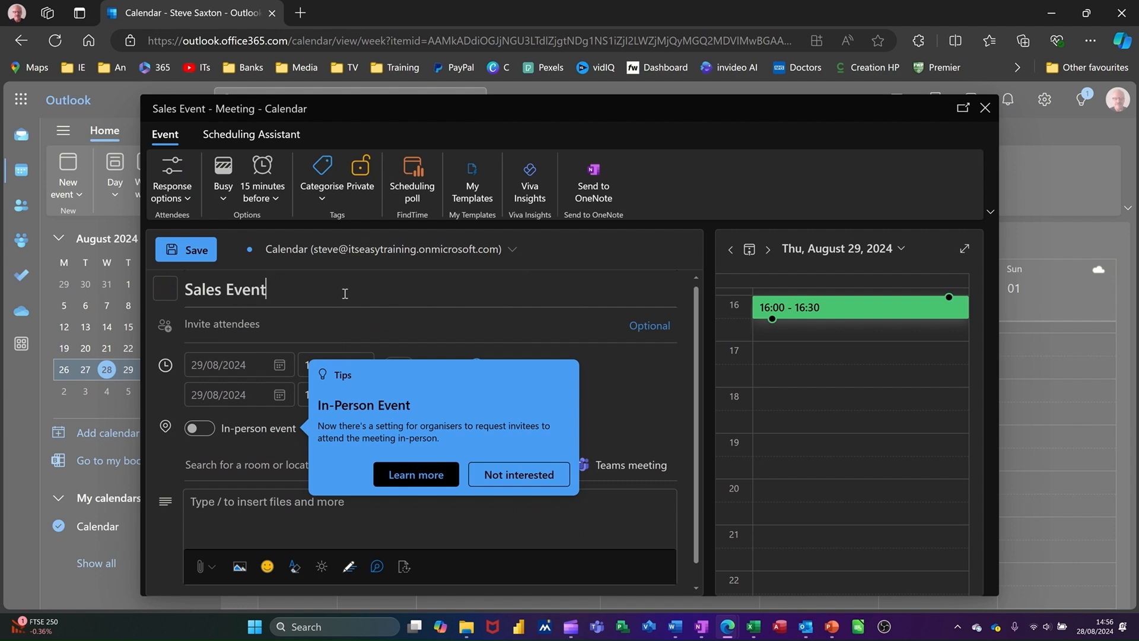
pyautogui.click(252, 500)
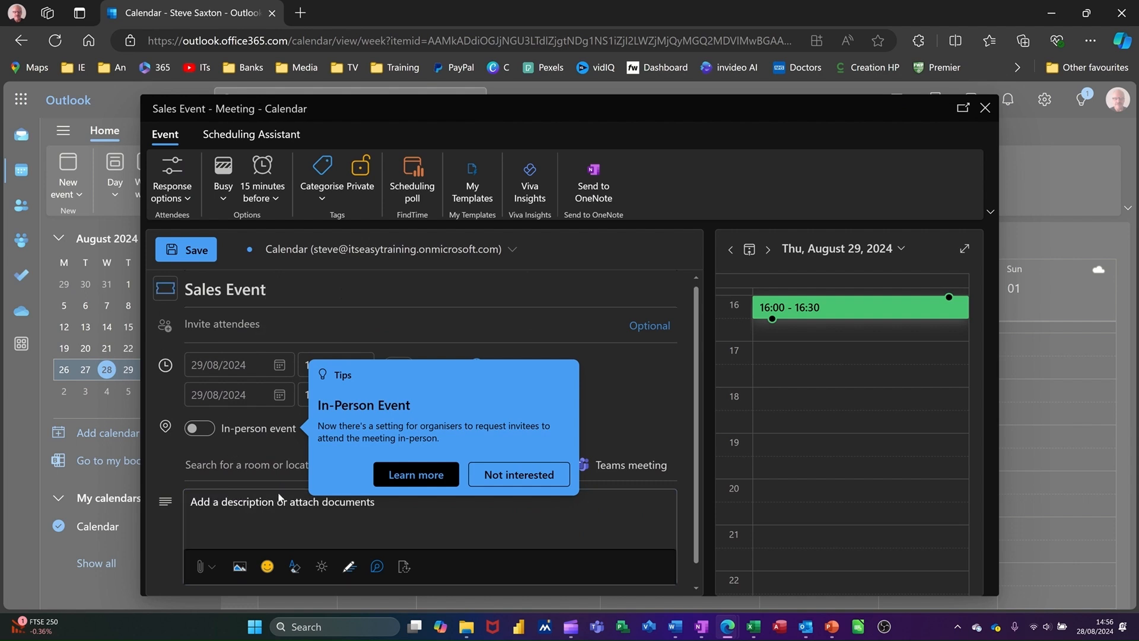
pyautogui.click(518, 482)
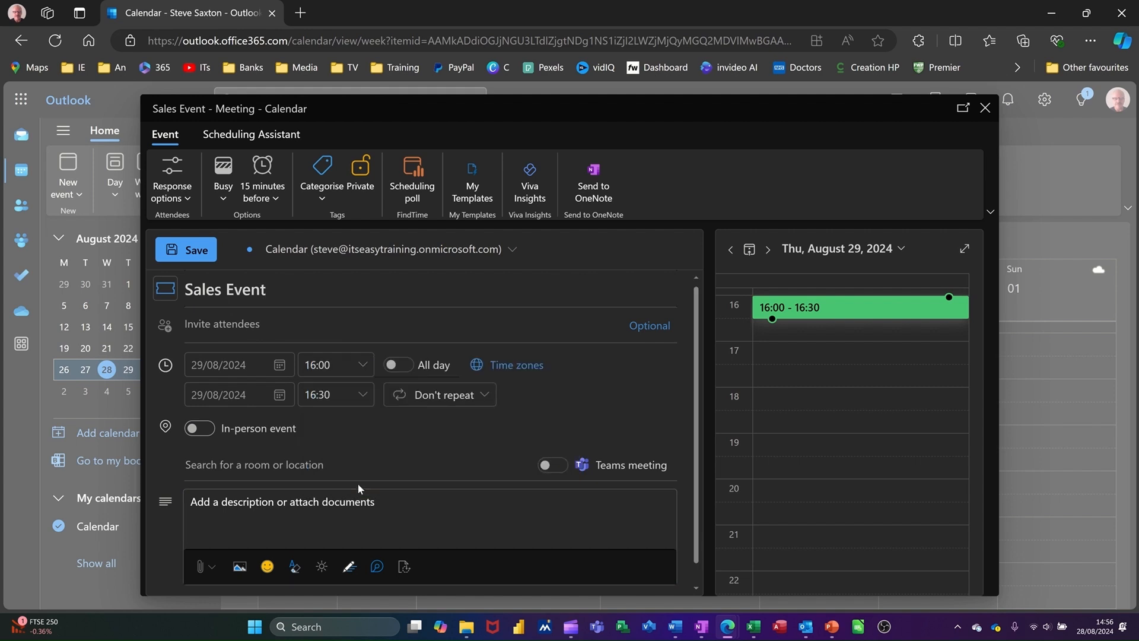
pyautogui.scroll(-1, 329, 438)
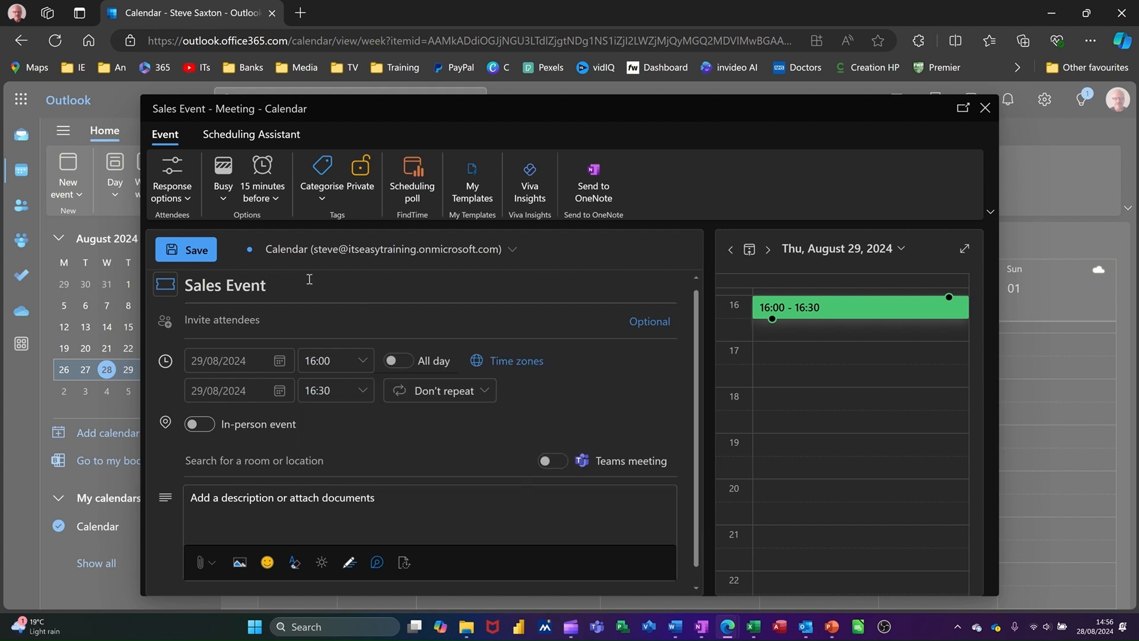
pyautogui.click(189, 255)
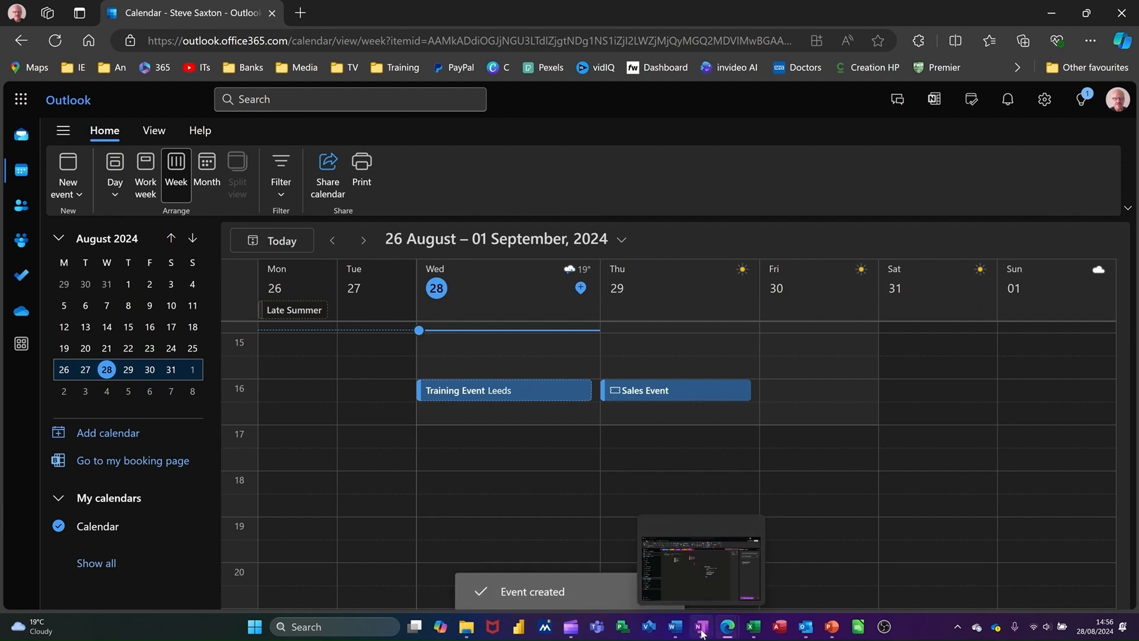
# Step: Return to OneNote, pick 29 August in Meeting Details, and add the Sales Event details to the existing page
pyautogui.click(712, 560)
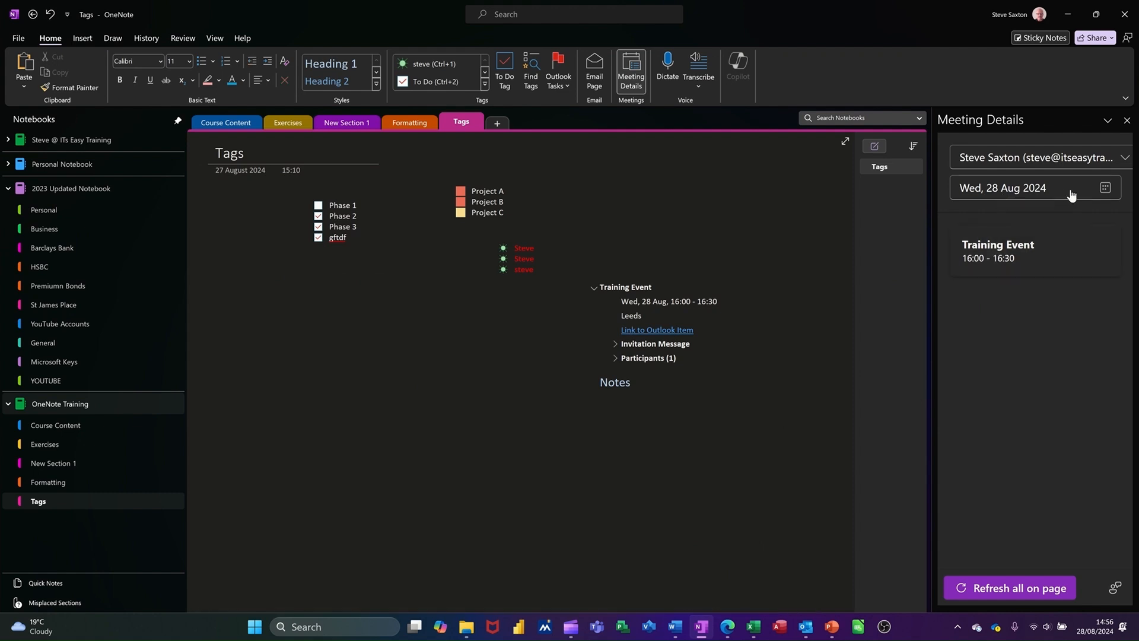
pyautogui.click(1105, 189)
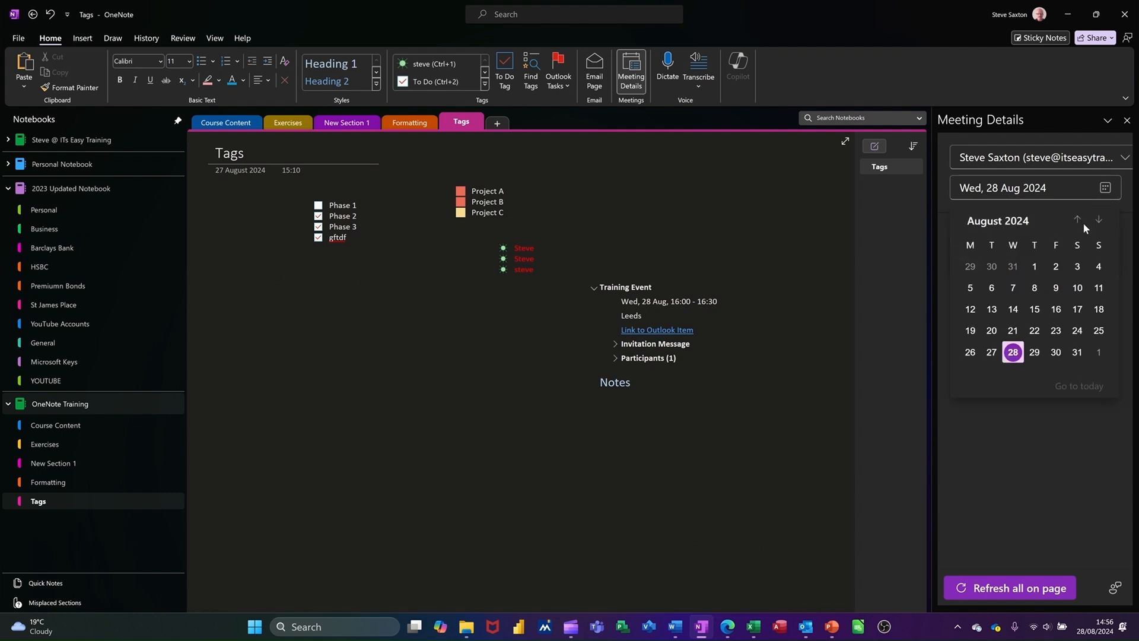
pyautogui.click(1035, 353)
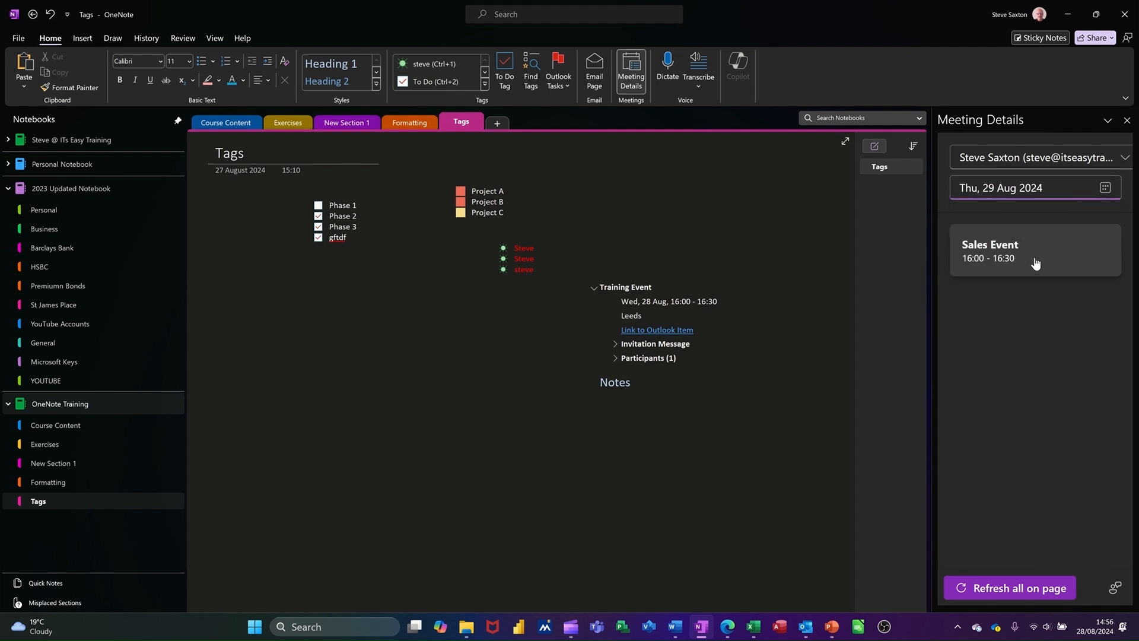
pyautogui.click(1033, 257)
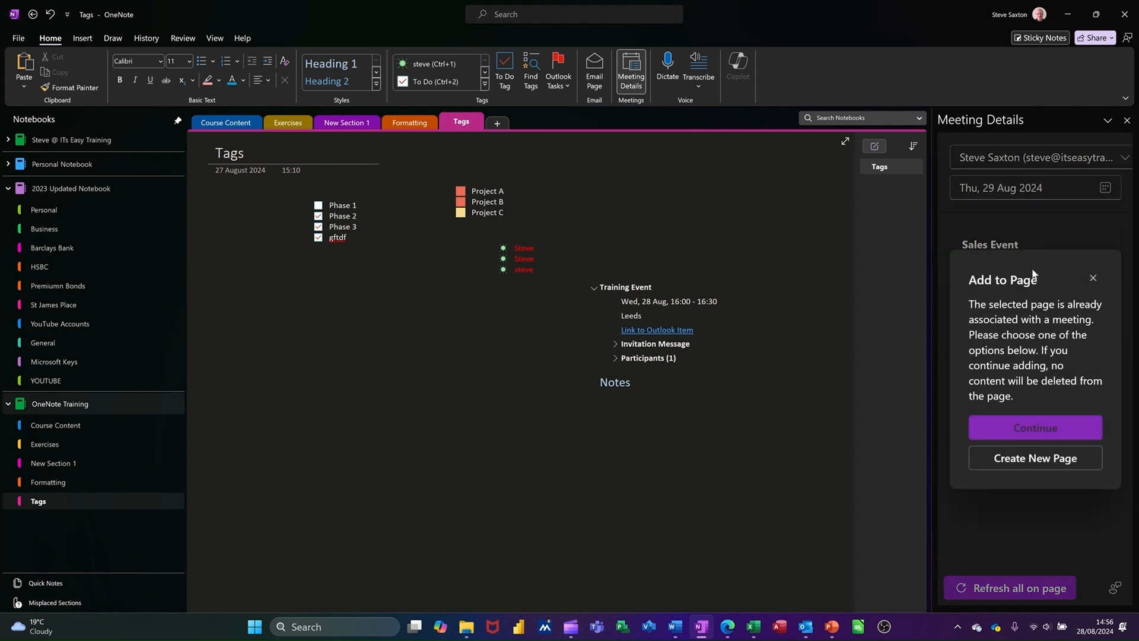
pyautogui.click(1000, 430)
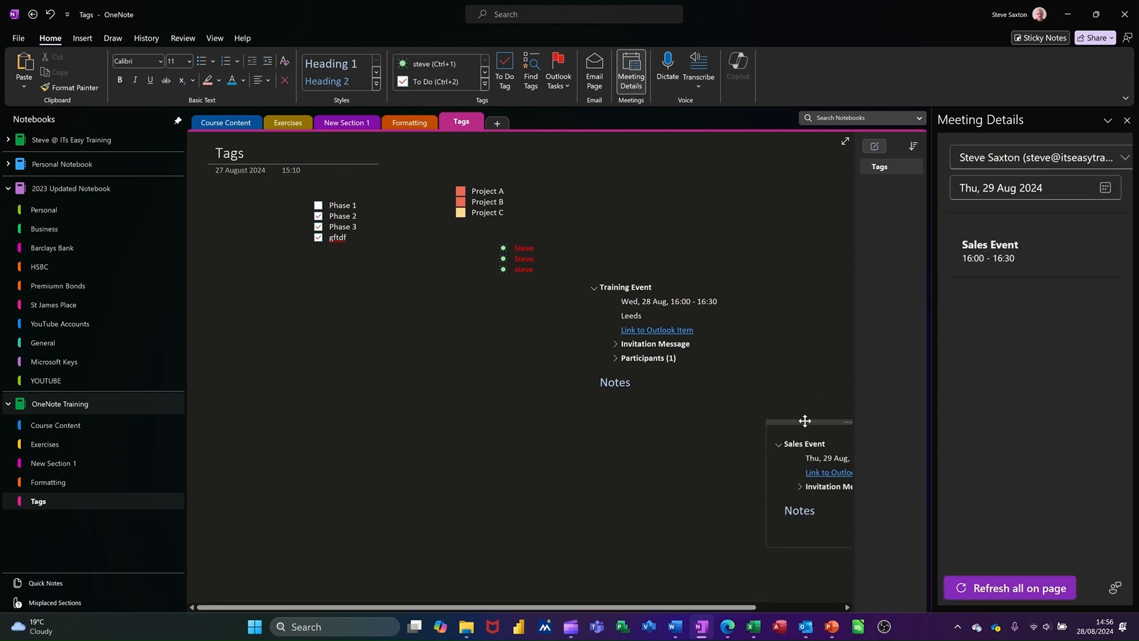
# Step: Move the Sales Event block beneath the Training Event details and close the Meeting Details pane
pyautogui.moveTo(804, 421); pyautogui.dragTo(622, 418)
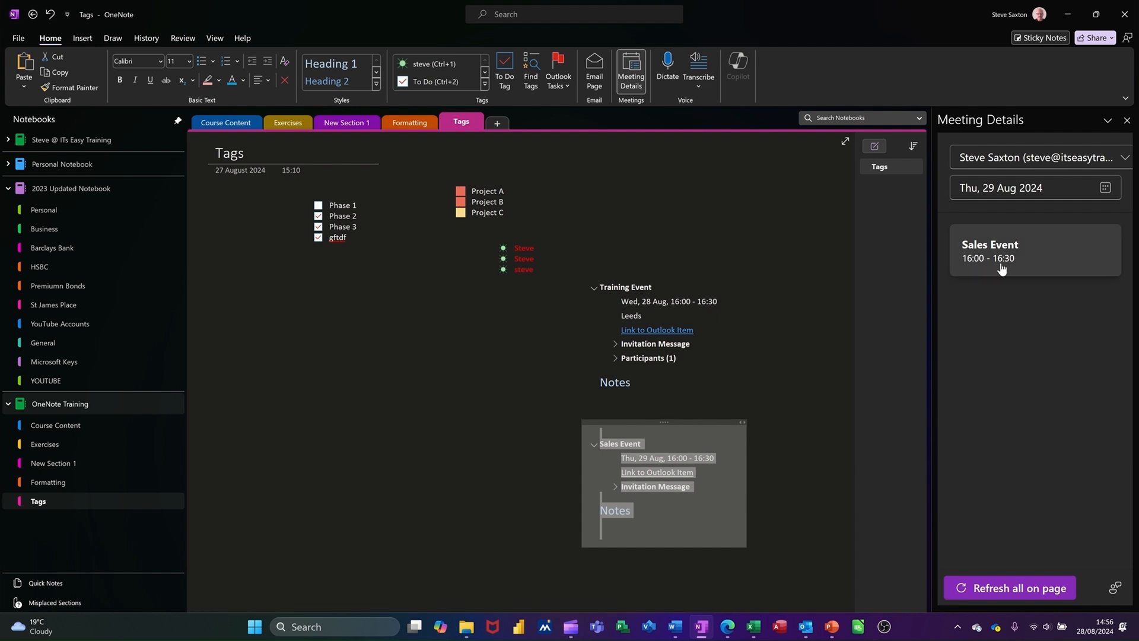
pyautogui.click(1126, 161)
pyautogui.click(1126, 161)
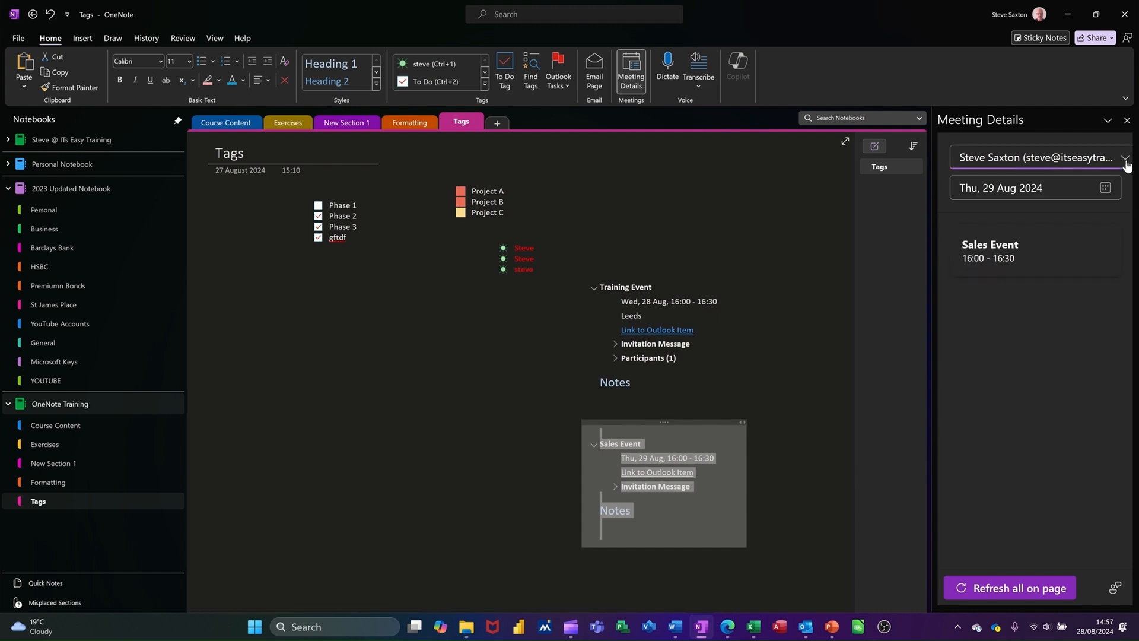
pyautogui.click(1105, 188)
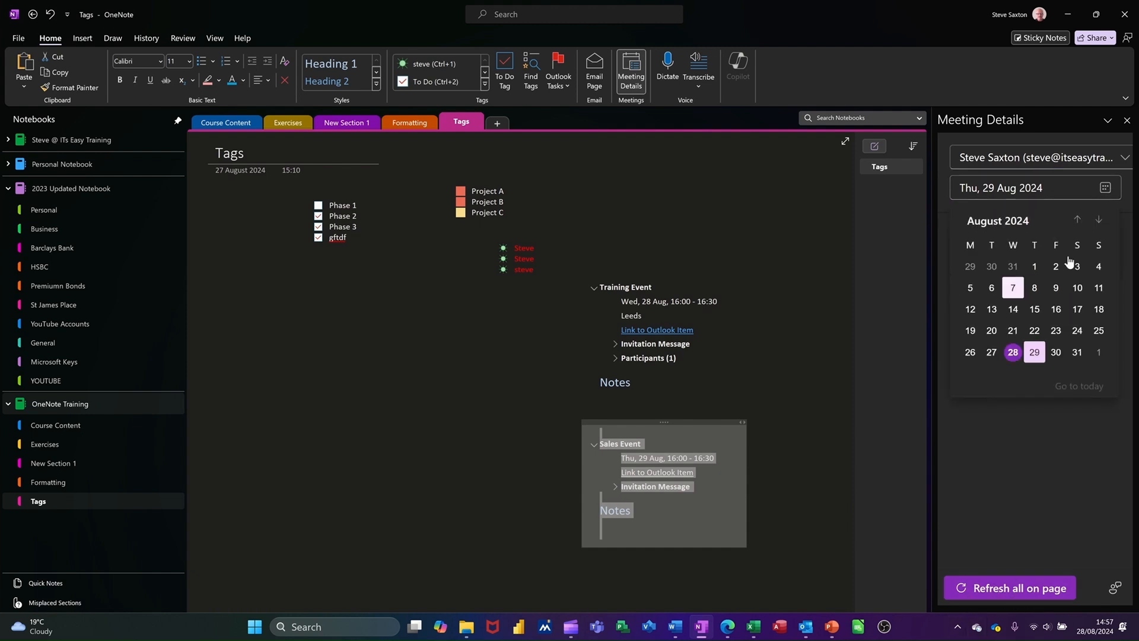
pyautogui.click(1127, 121)
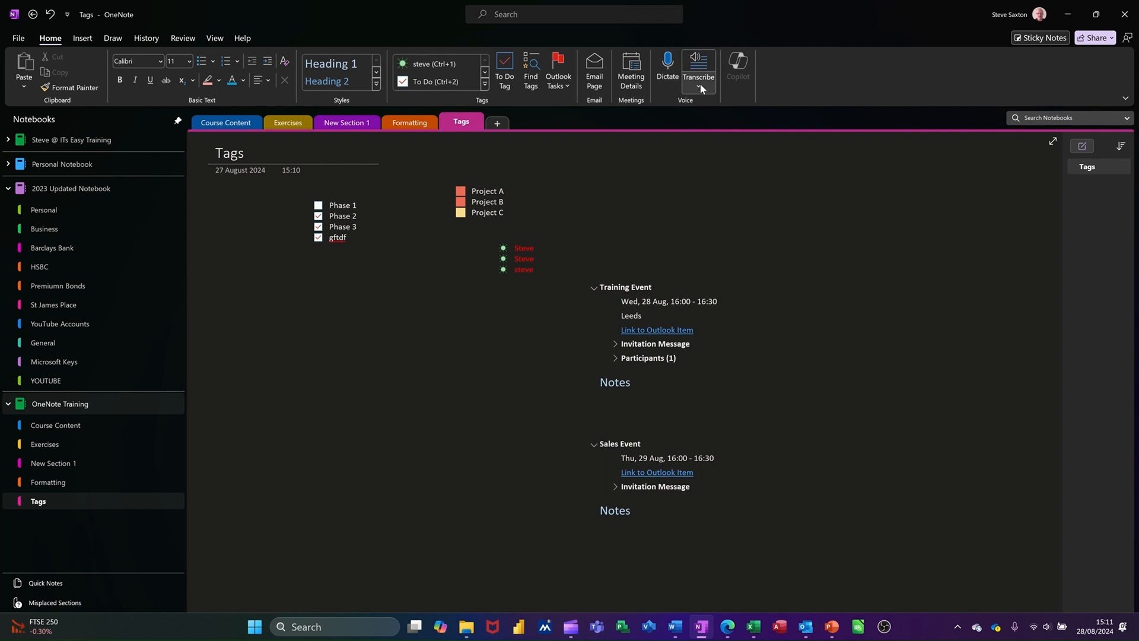
# Step: Add a new section named Dictate and start voice dictation on its blank page
pyautogui.click(500, 122)
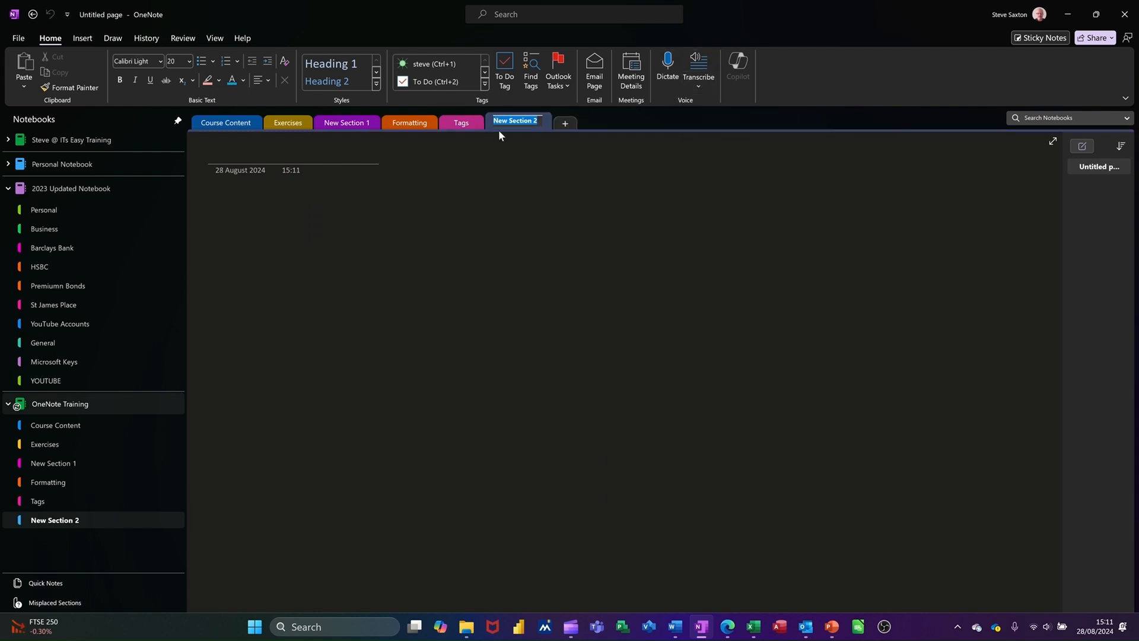
pyautogui.write('Dictate')
pyautogui.press('Return')
pyautogui.click(429, 210)
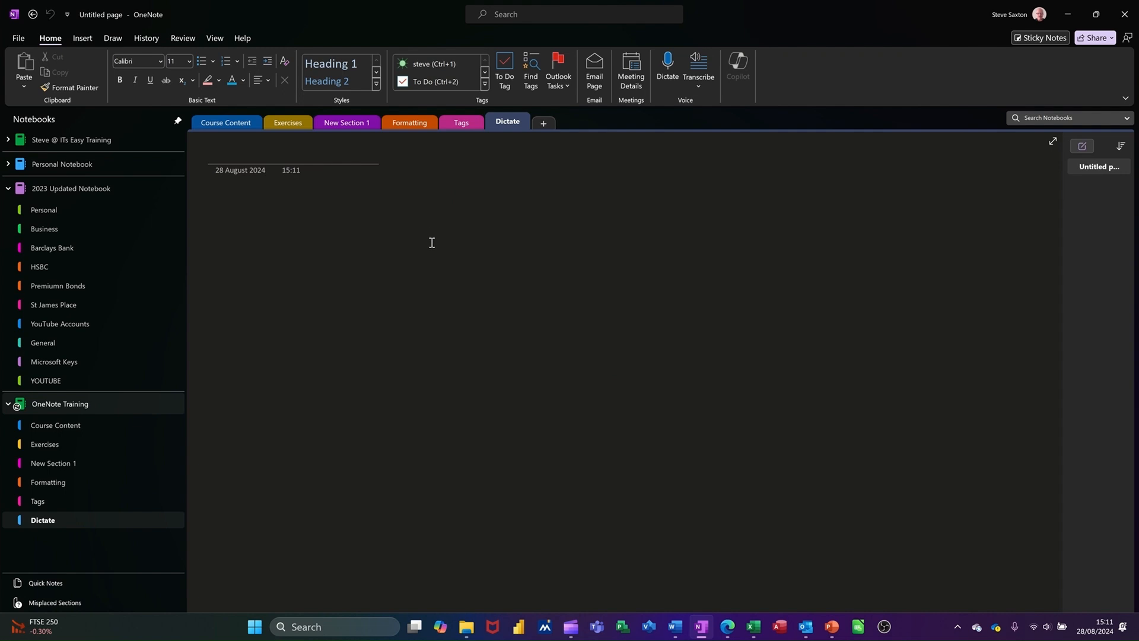
pyautogui.click(668, 68)
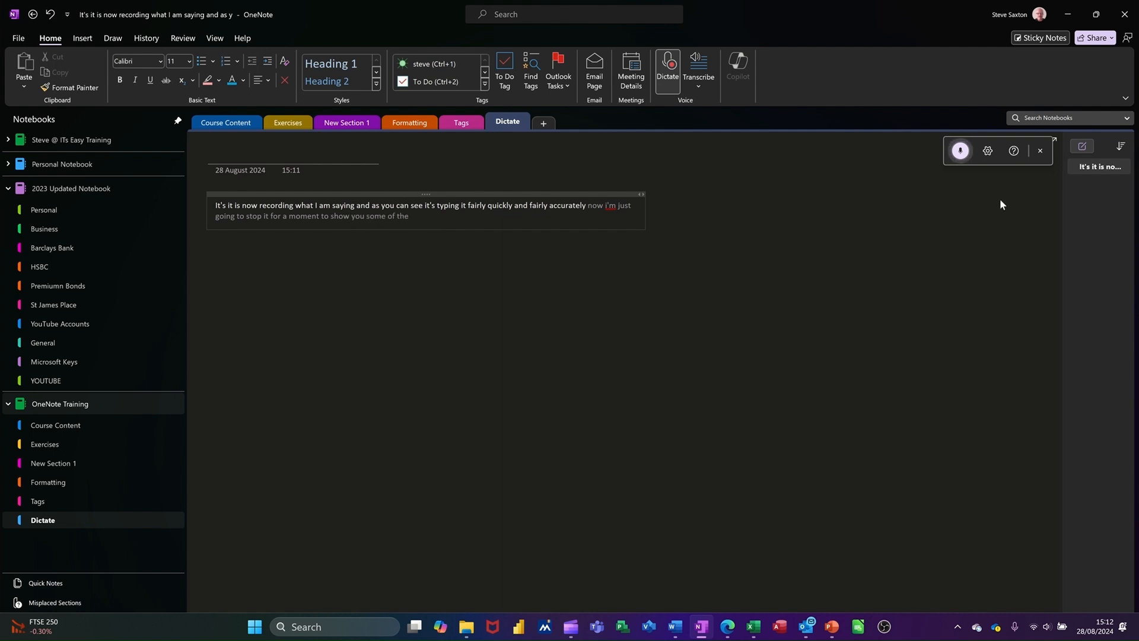
# Step: Stop dictation and review the dictation settings' spoken language and microphone options, cancelling without changes
pyautogui.click(960, 151)
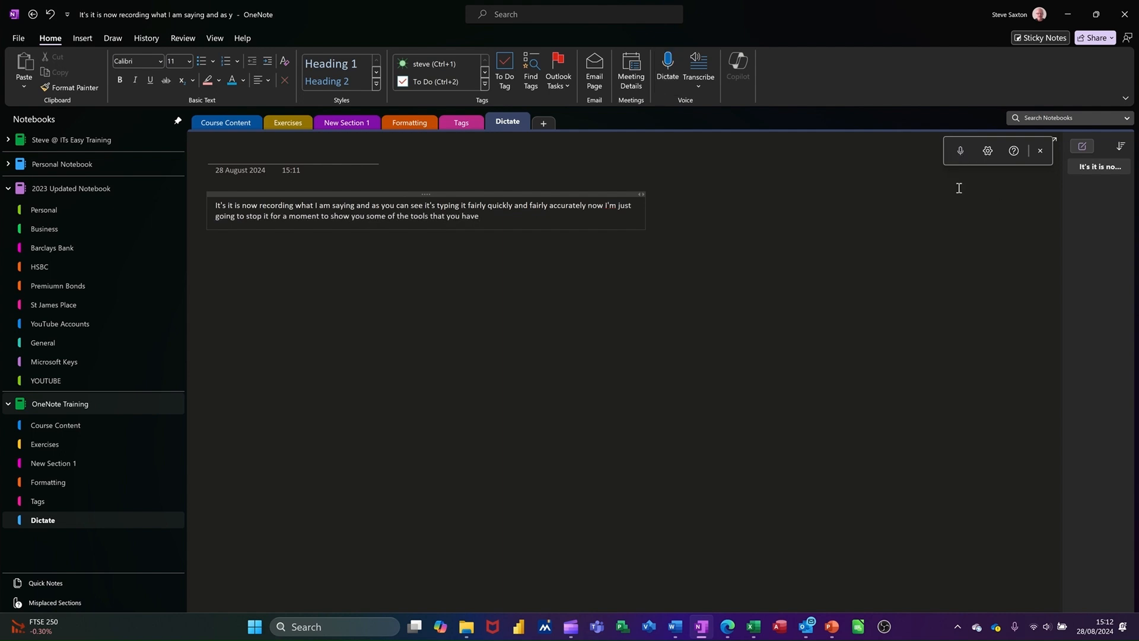
pyautogui.click(988, 153)
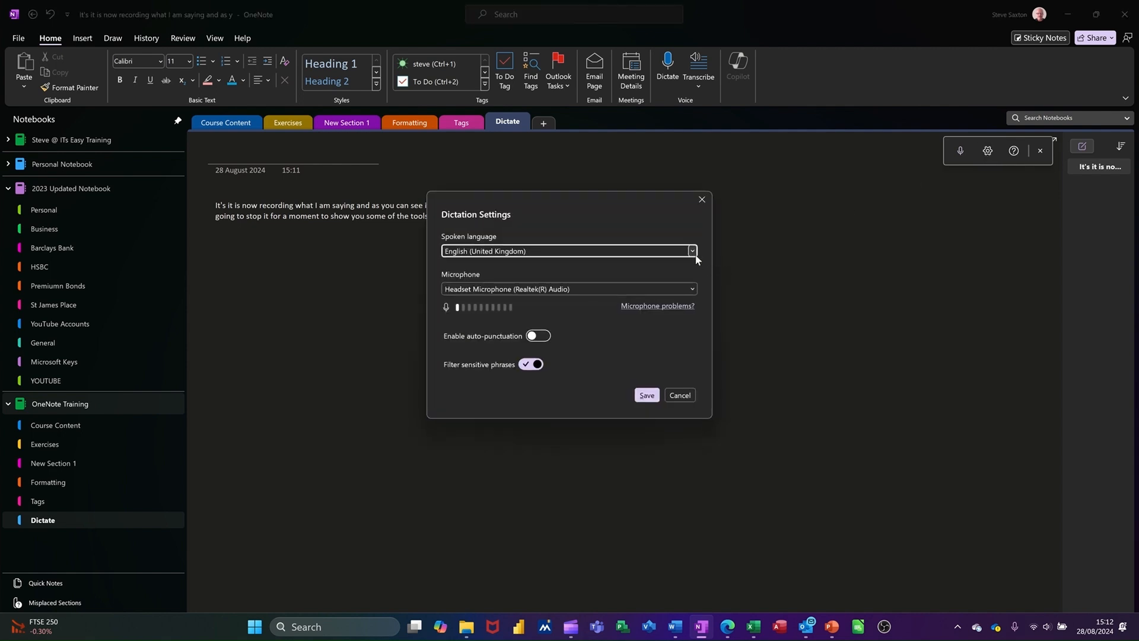
pyautogui.click(692, 251)
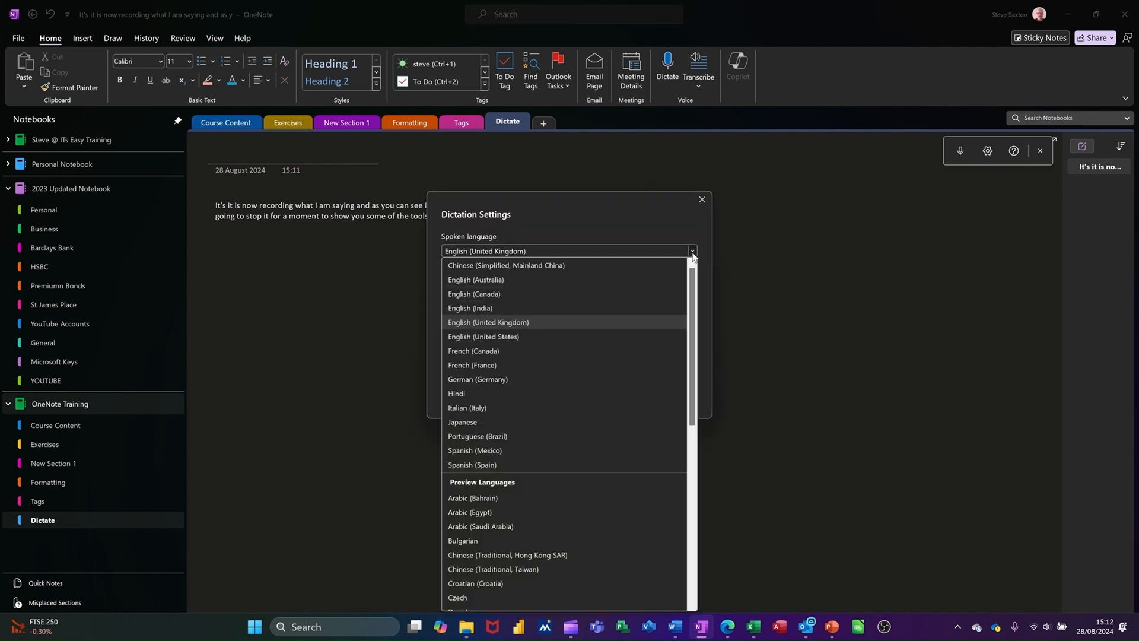
pyautogui.click(692, 251)
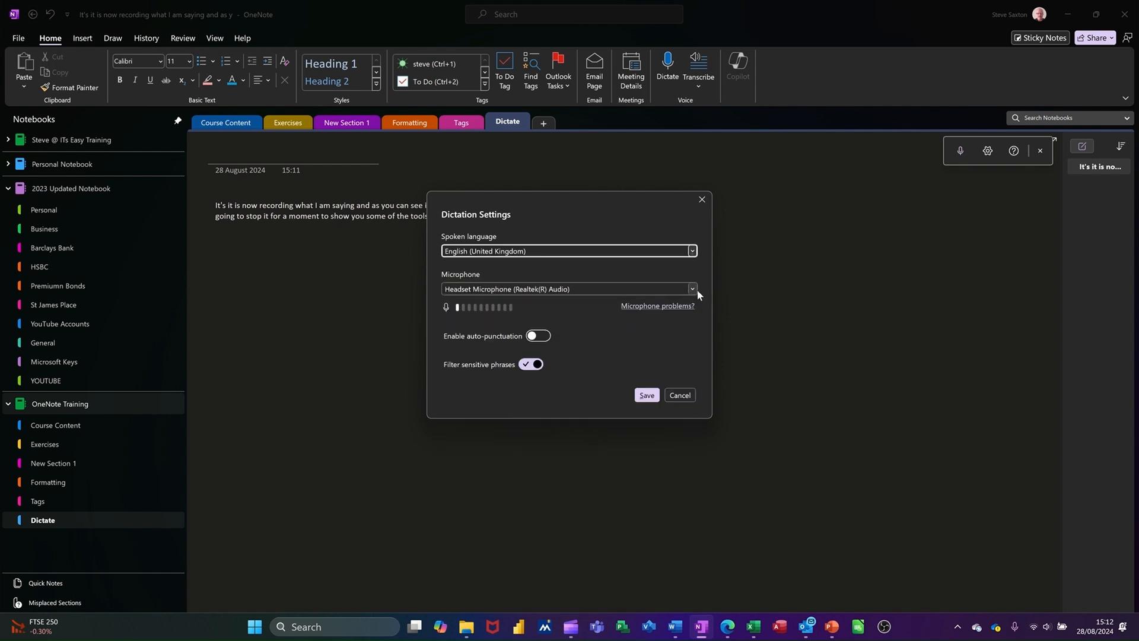
pyautogui.click(696, 289)
pyautogui.click(696, 289)
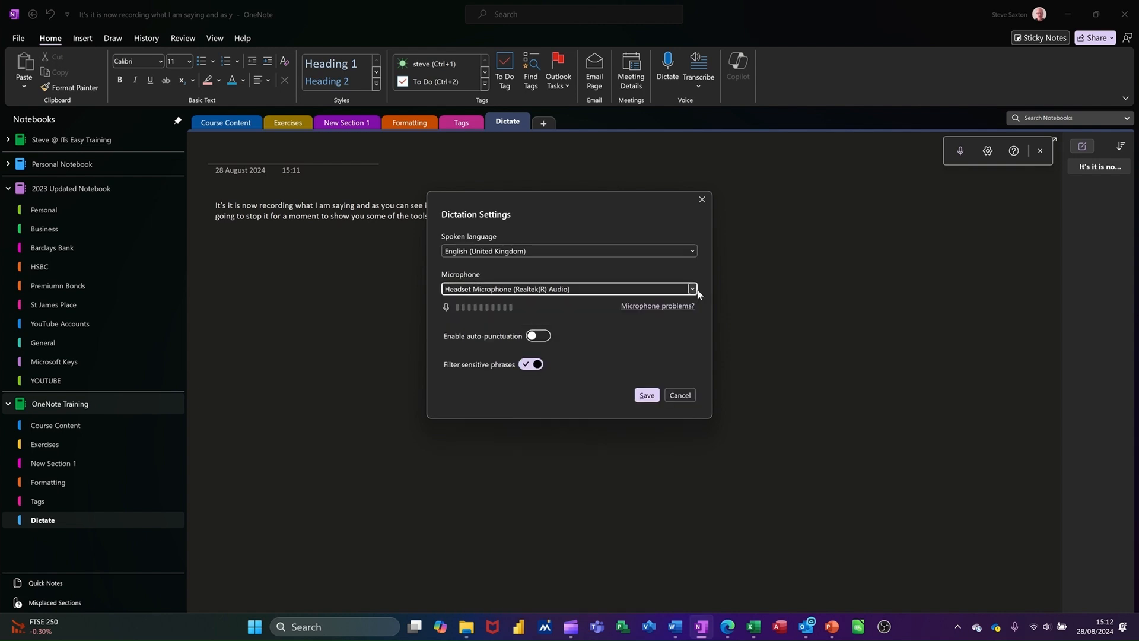
pyautogui.click(679, 395)
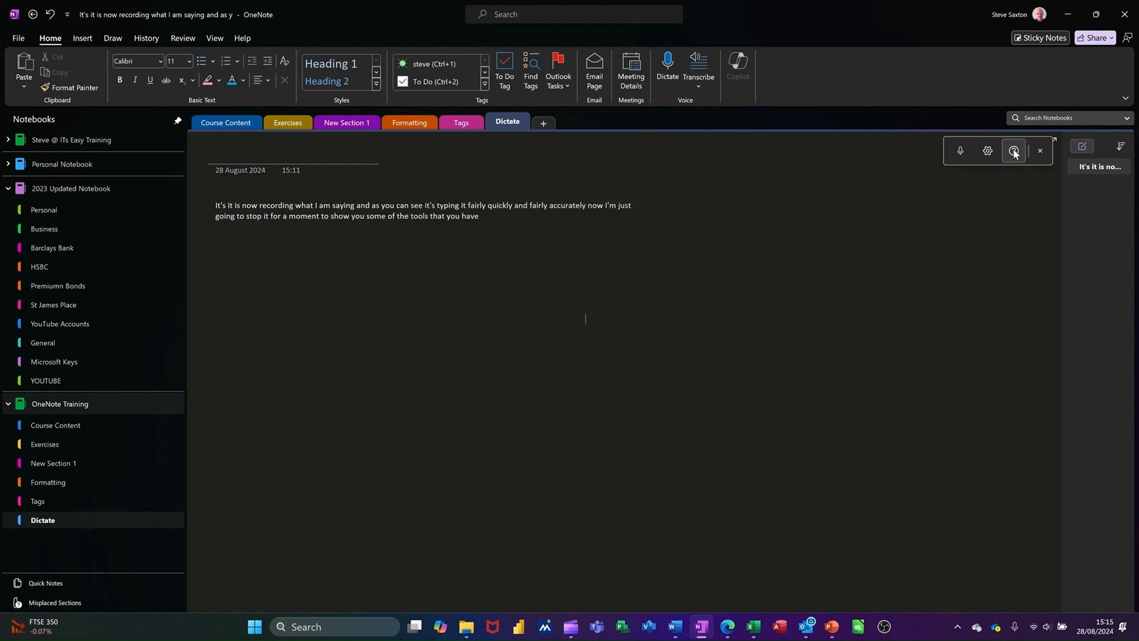
# Step: Open the dictation help and choose English to list its voice commands
pyautogui.click(1013, 150)
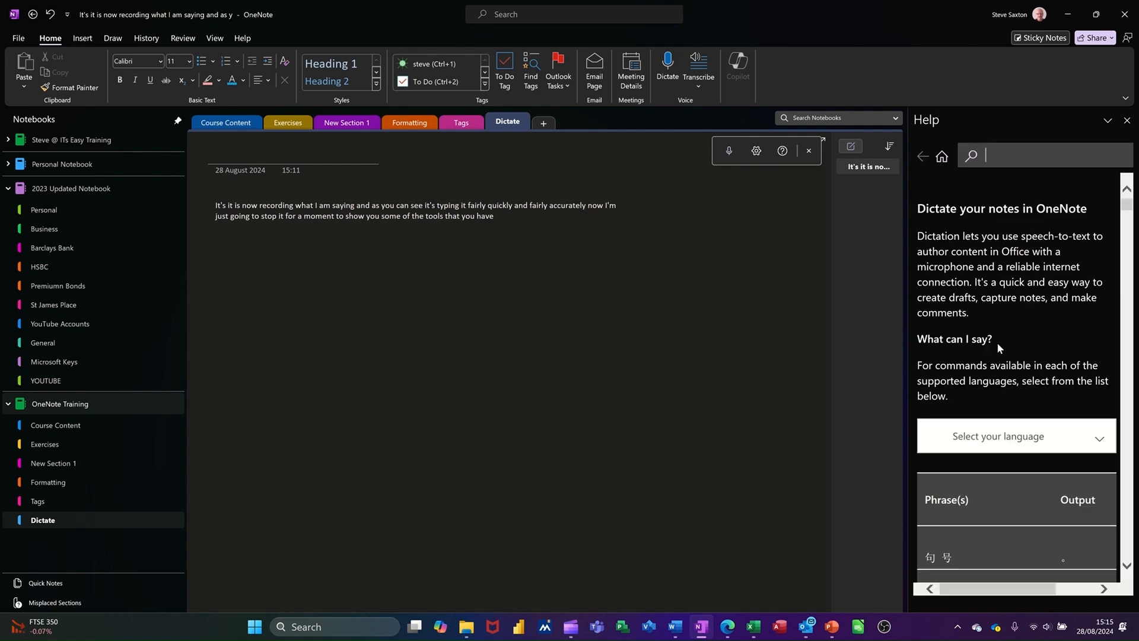
pyautogui.click(1057, 438)
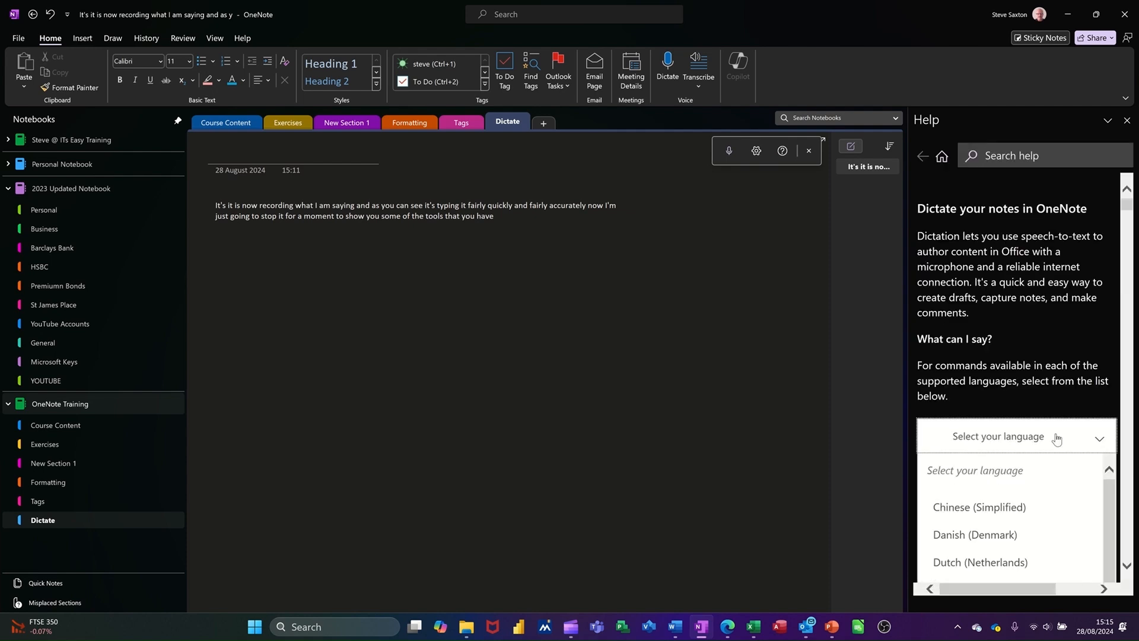
pyautogui.scroll(-1, 1009, 540)
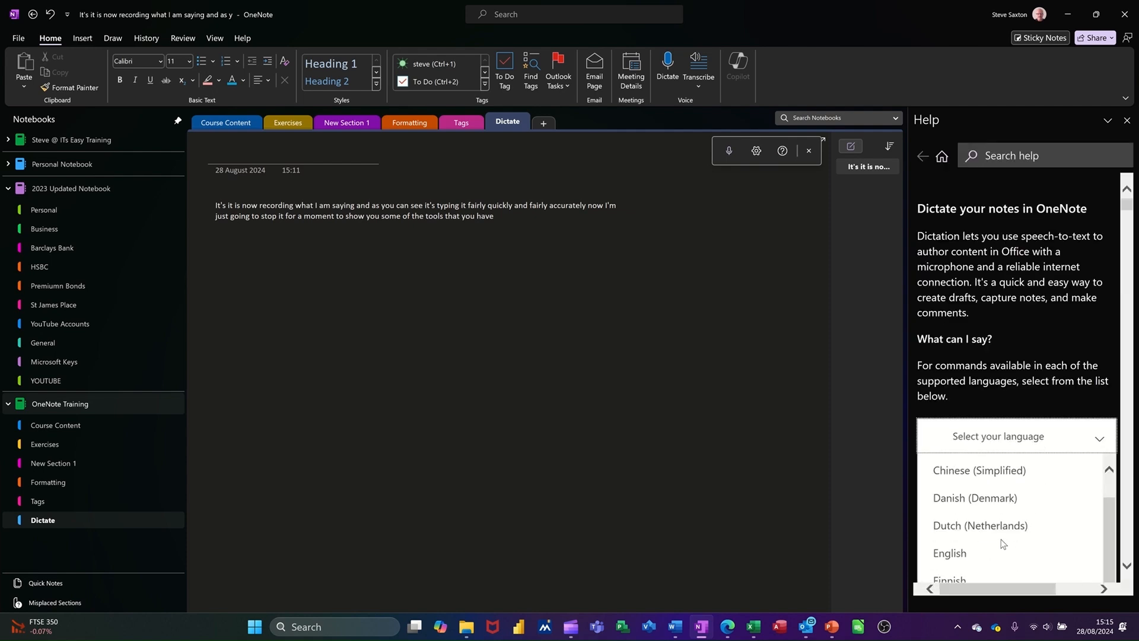
pyautogui.click(961, 553)
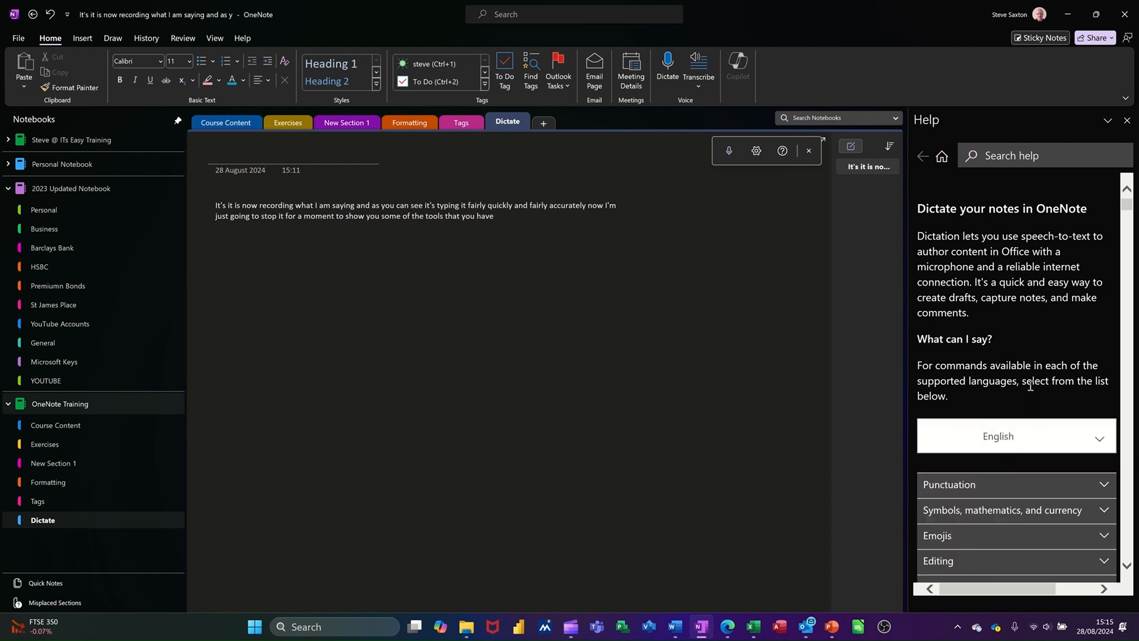
# Step: Browse the Punctuation and the Symbols, mathematics, and currency voice command lists
pyautogui.scroll(-2, 1016, 452)
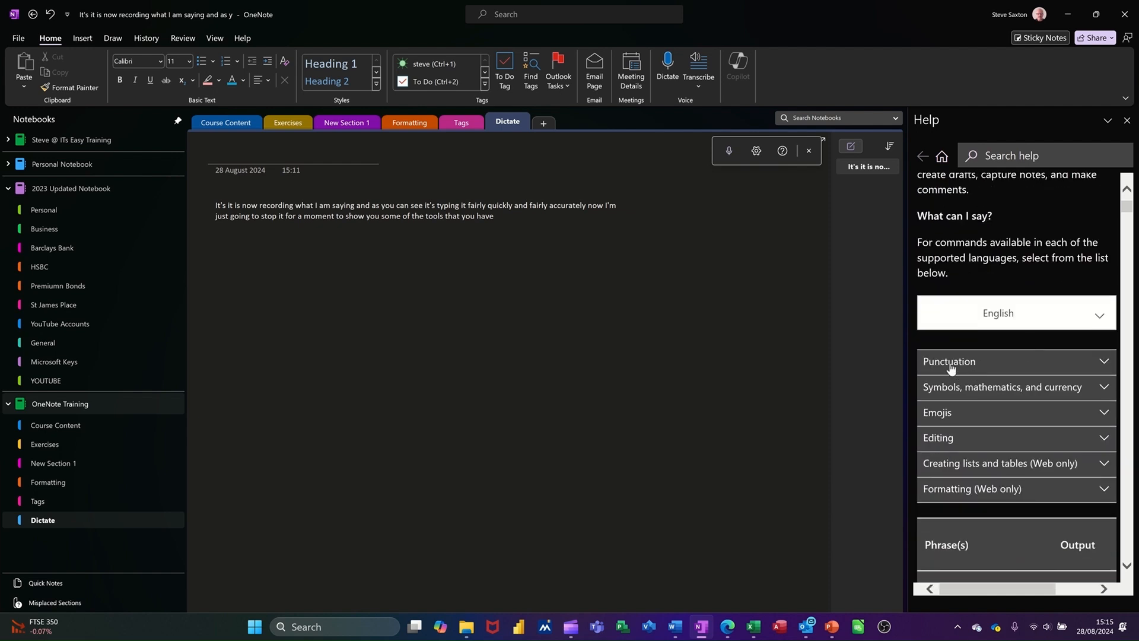
pyautogui.click(951, 365)
pyautogui.scroll(-1, 1016, 408)
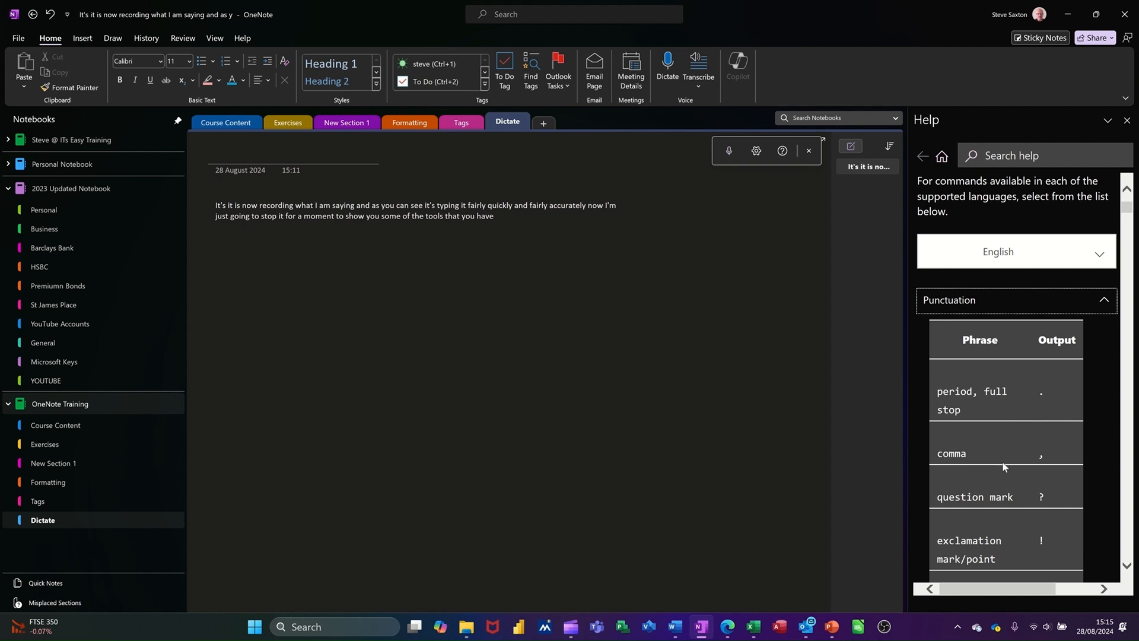
pyautogui.scroll(-10, 1008, 439)
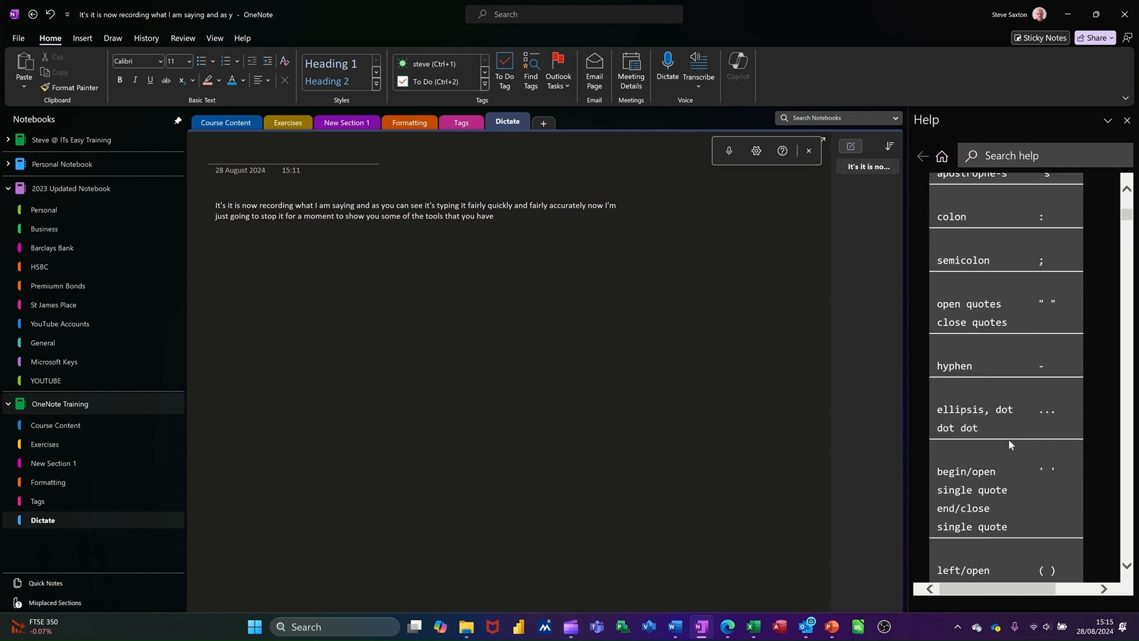
pyautogui.scroll(-6, 1008, 440)
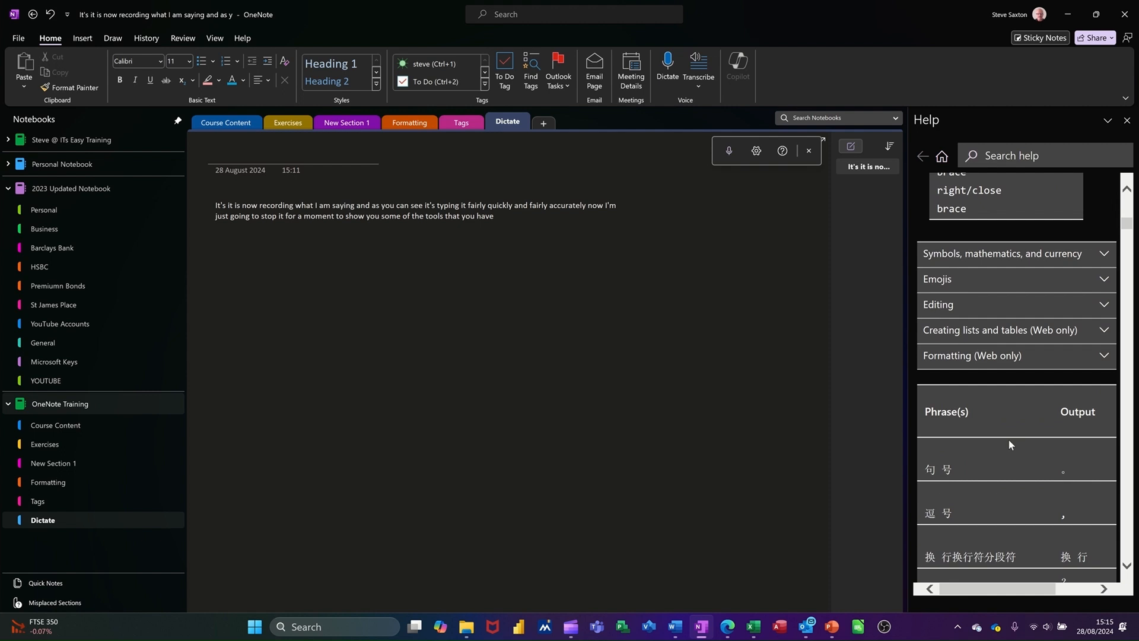
pyautogui.scroll(1, 1009, 439)
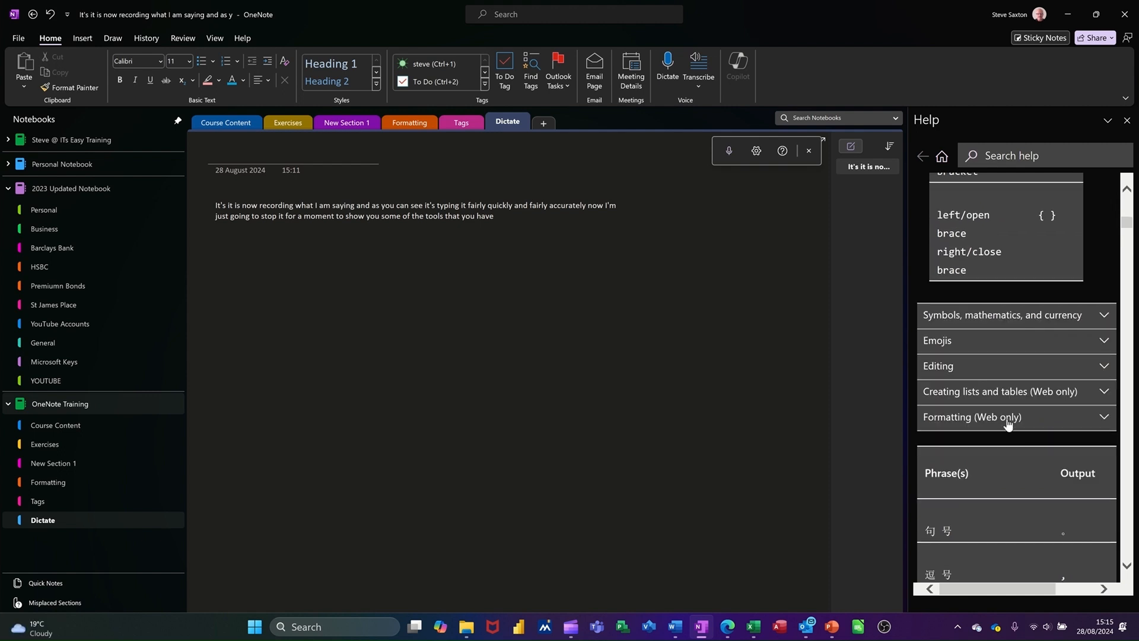
pyautogui.click(977, 321)
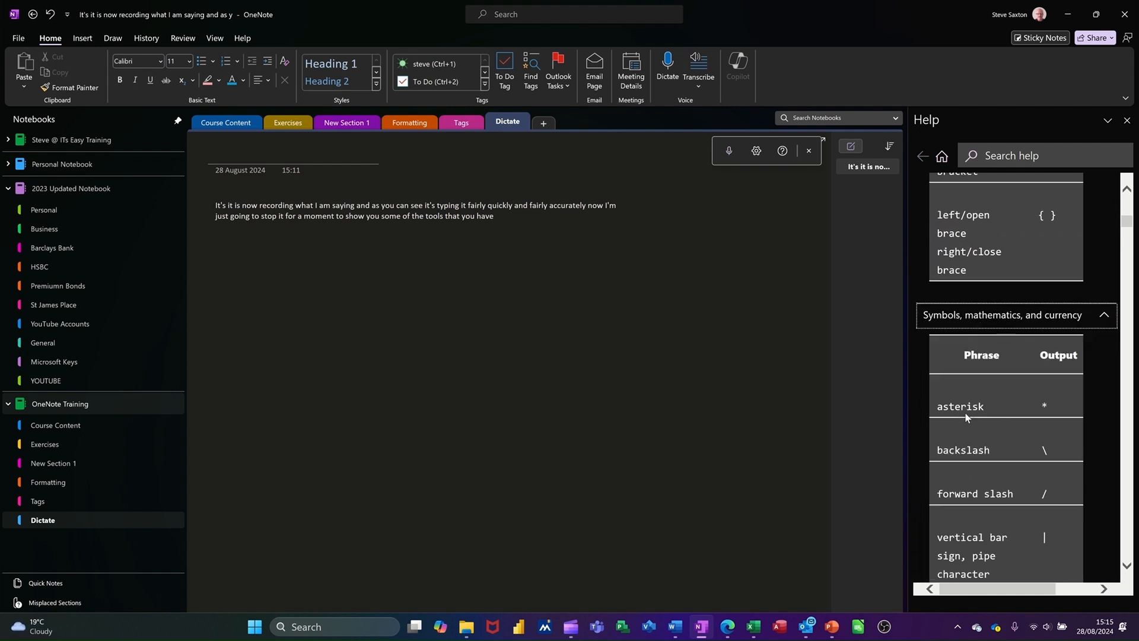
pyautogui.scroll(-5, 1055, 414)
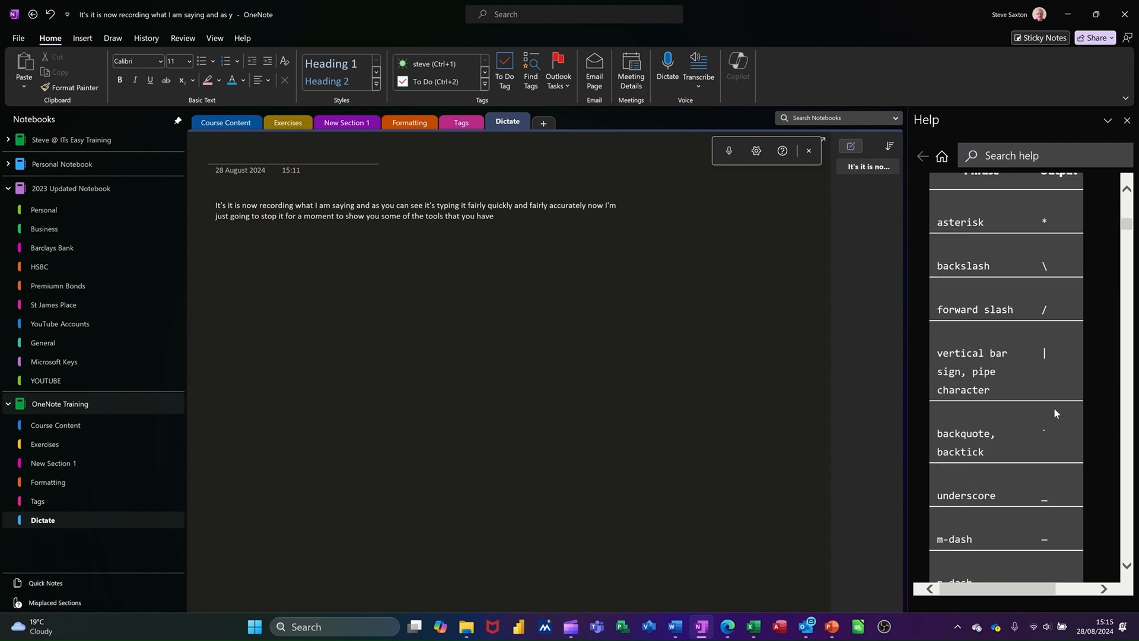
pyautogui.scroll(-10, 1054, 408)
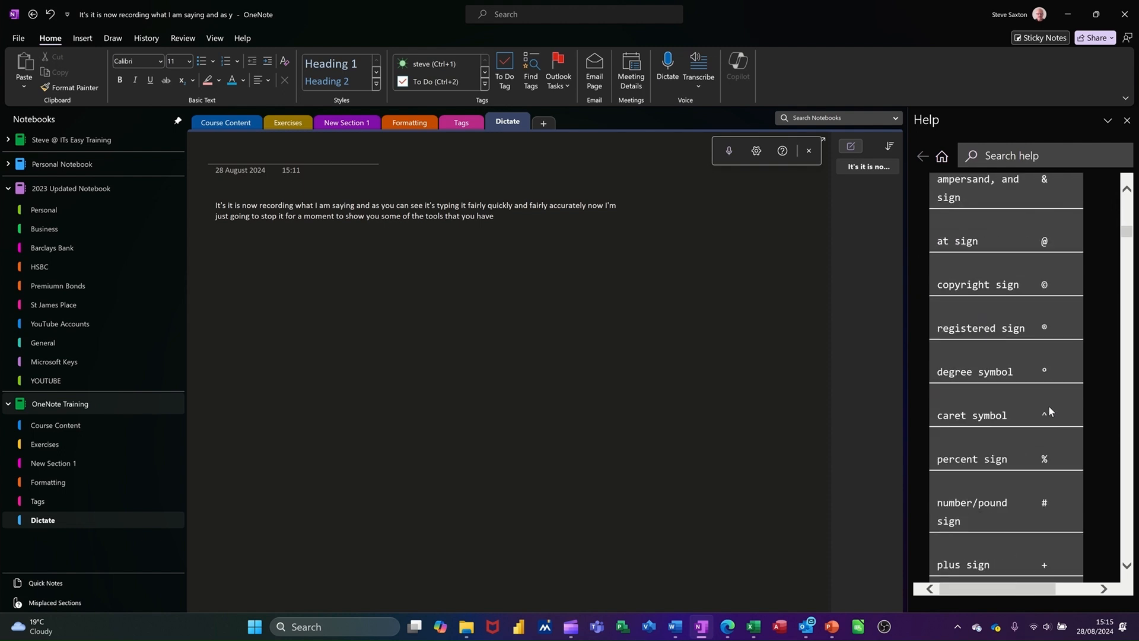
pyautogui.scroll(-10, 1048, 406)
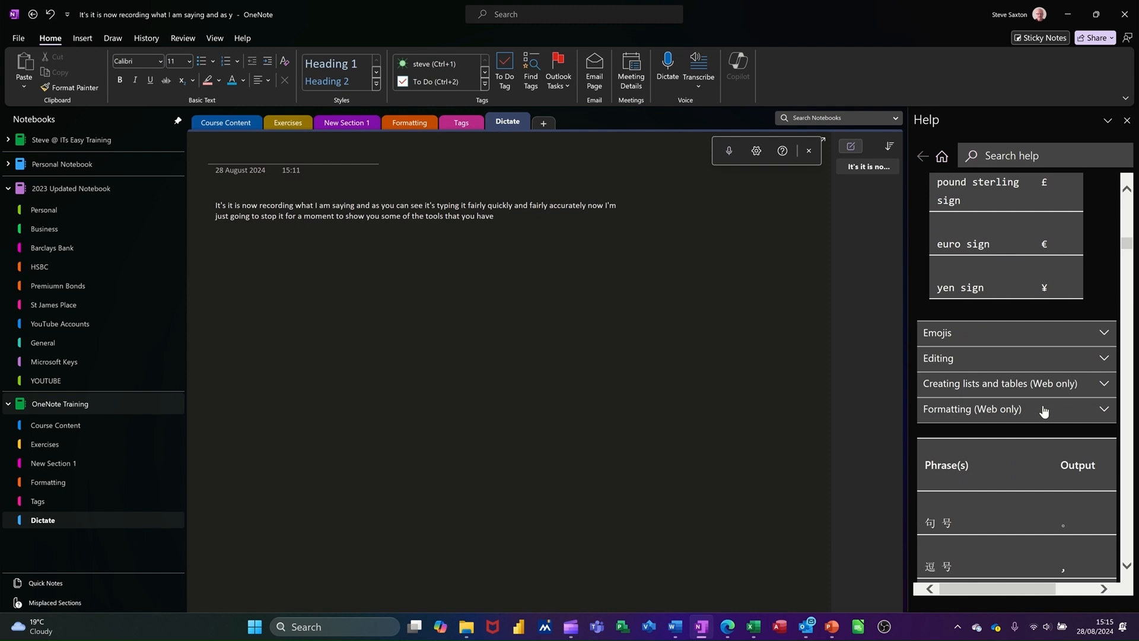
# Step: Examine the Emojis and Editing voice command lists in the help pane
pyautogui.click(966, 333)
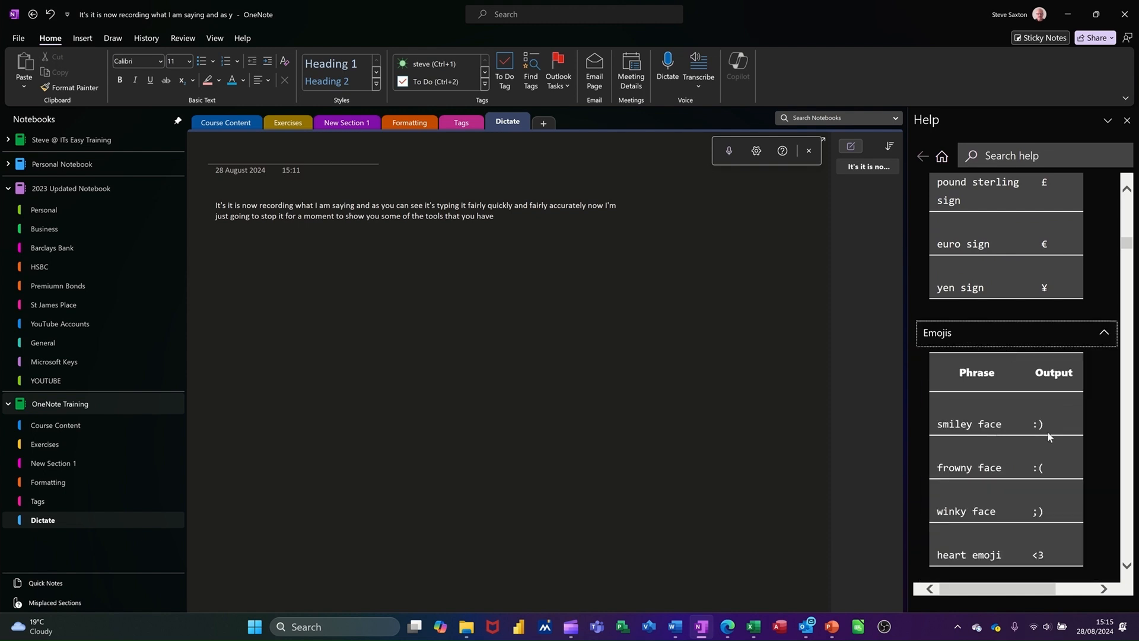
pyautogui.click(1099, 336)
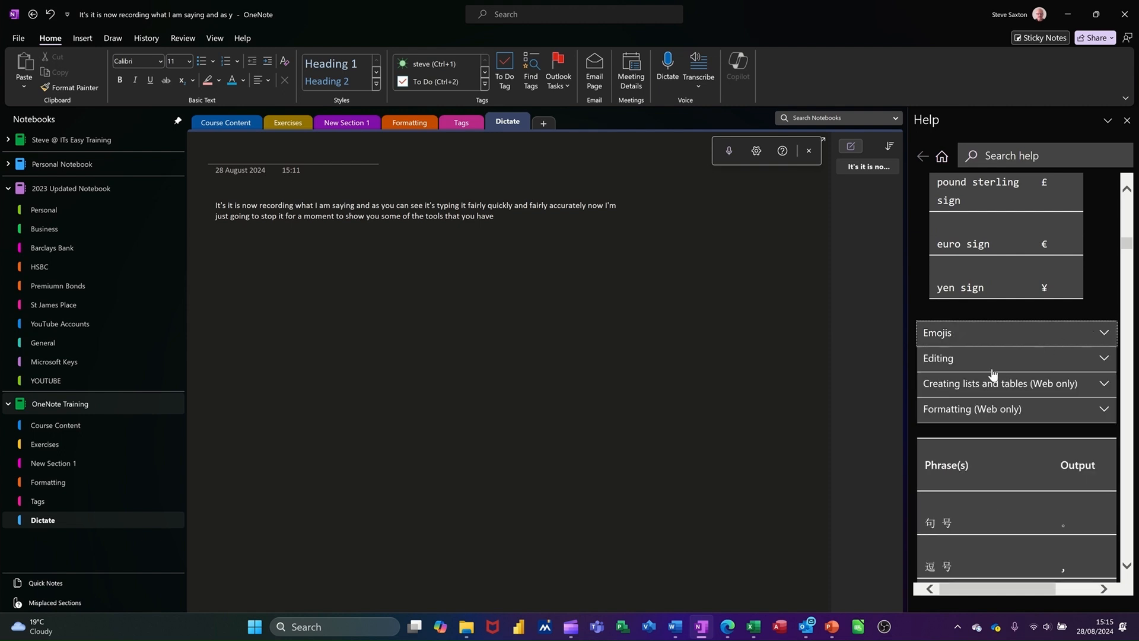
pyautogui.click(949, 360)
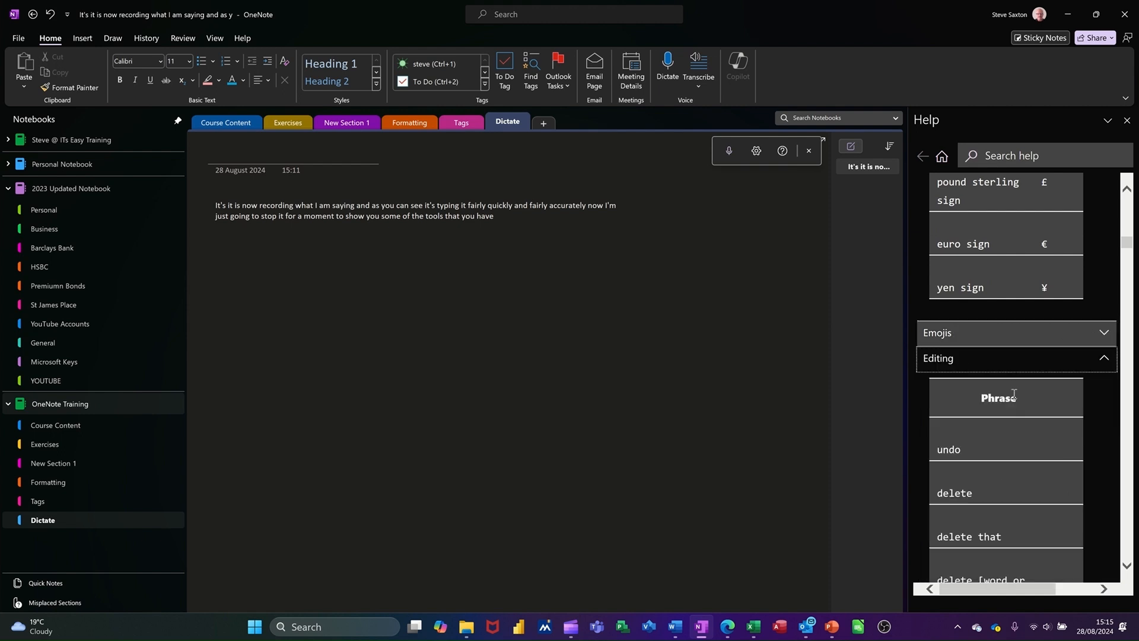
pyautogui.scroll(-1, 994, 448)
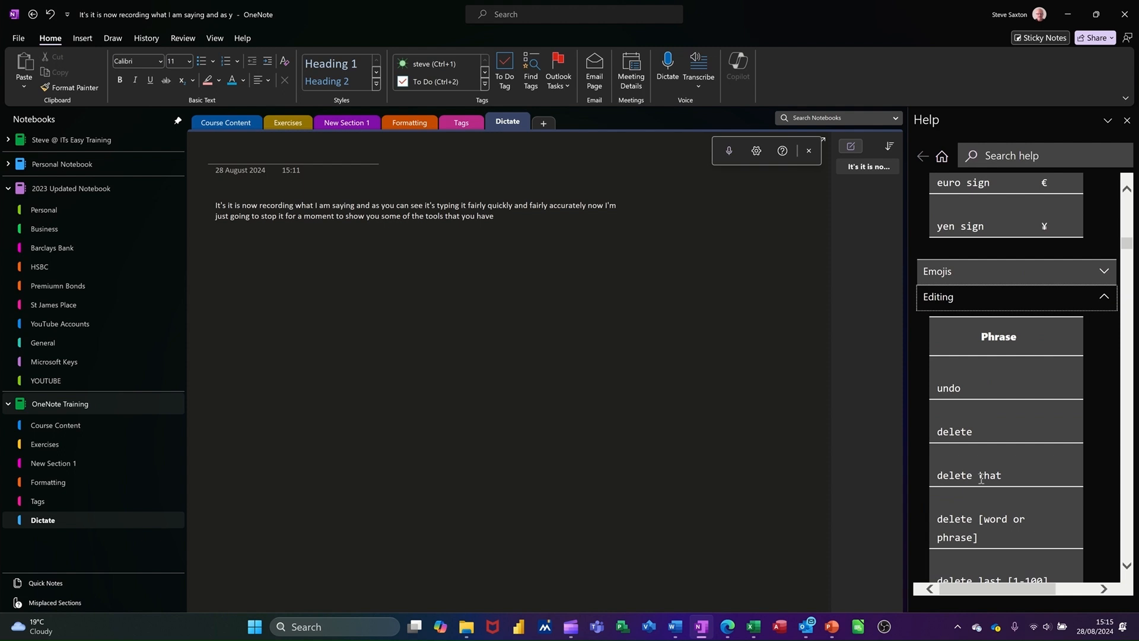
pyautogui.scroll(-2, 1020, 489)
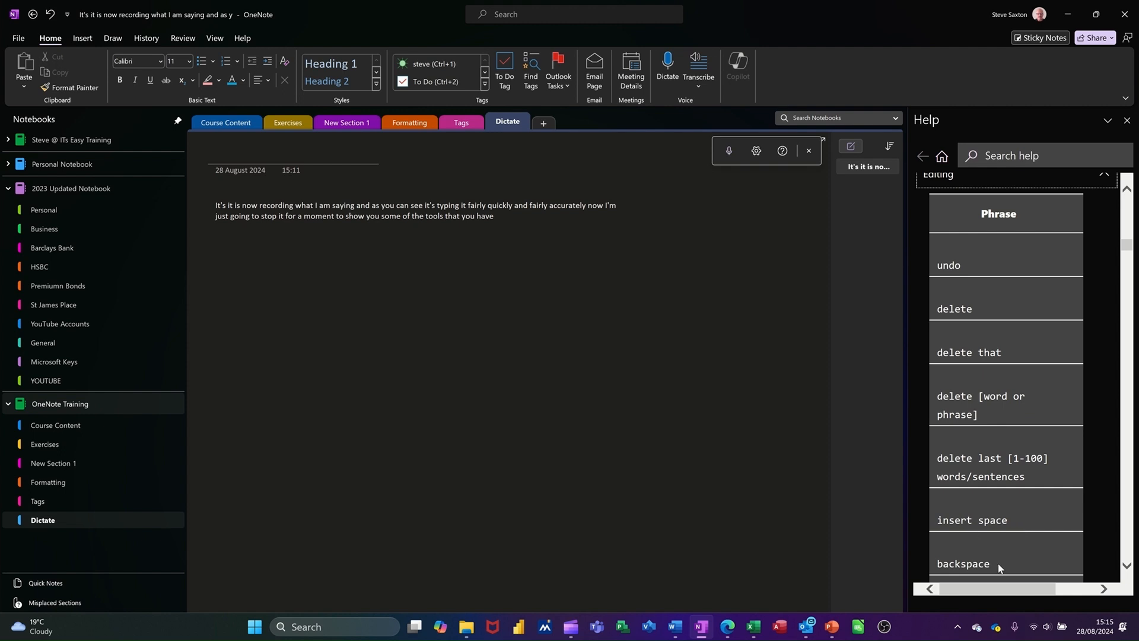
pyautogui.scroll(1, 1044, 327)
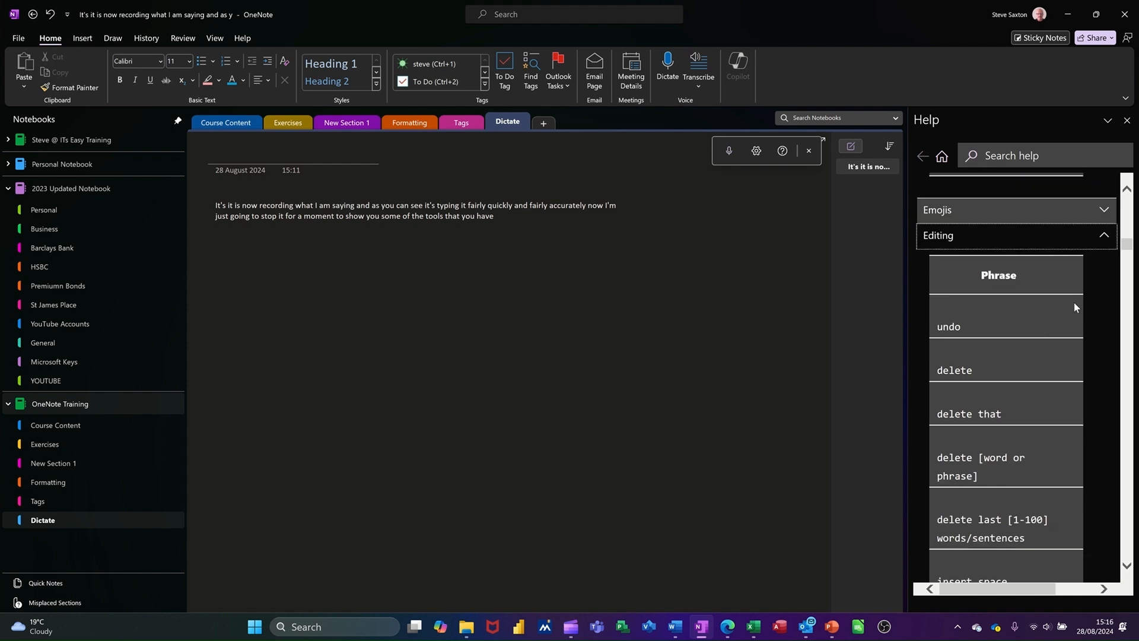
# Step: Review the Creating lists and tables and Formatting (Web only) voice command sections
pyautogui.click(1103, 238)
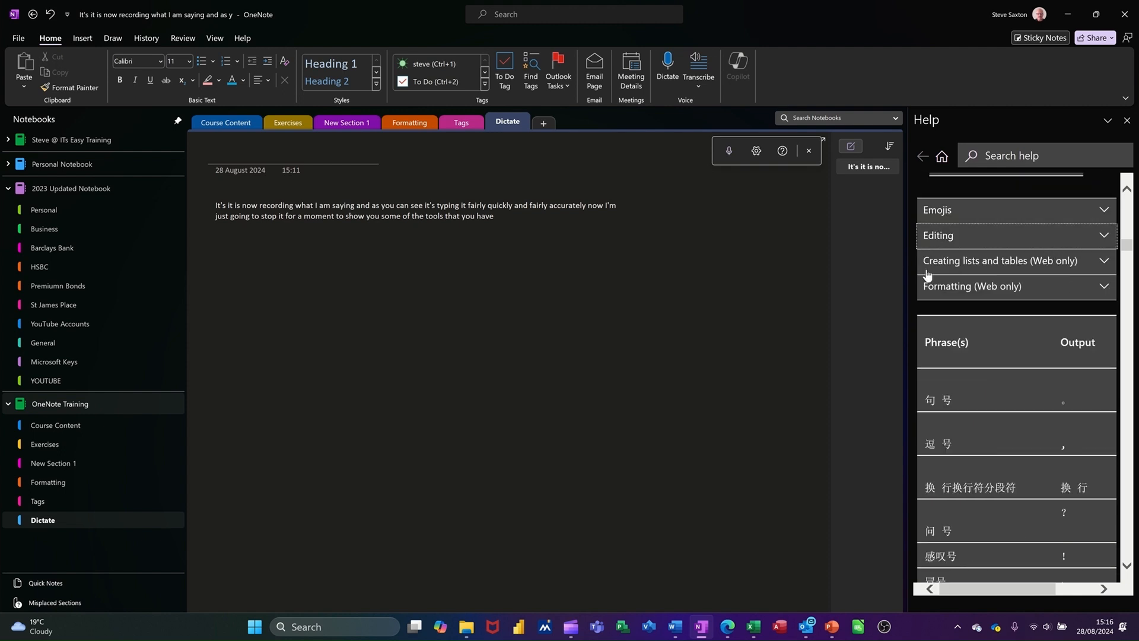
pyautogui.click(989, 265)
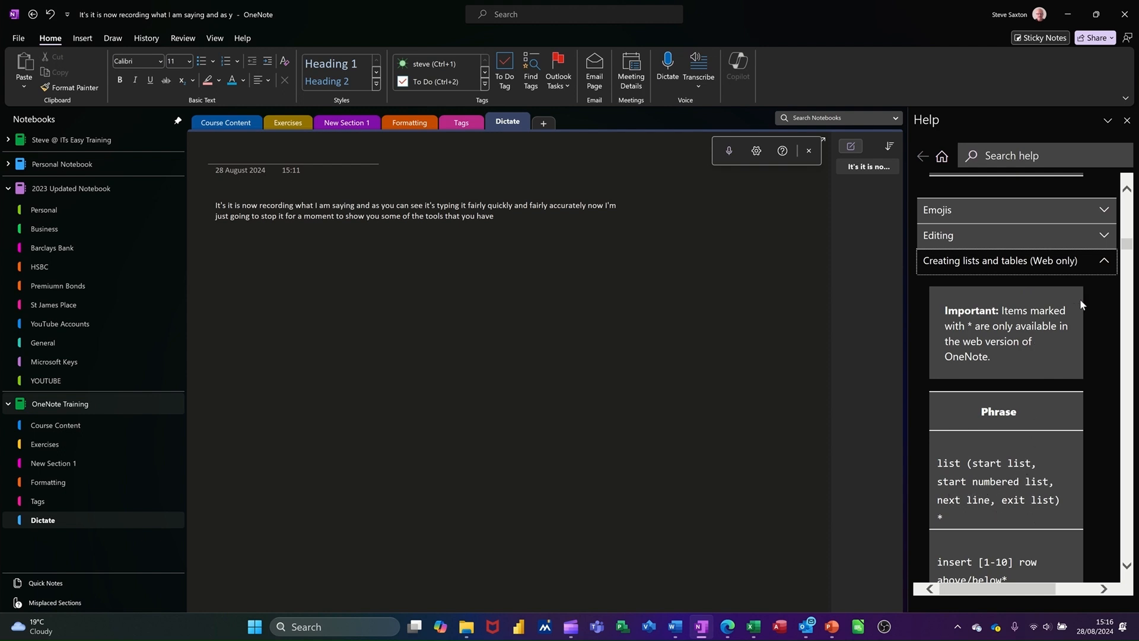
pyautogui.click(1103, 264)
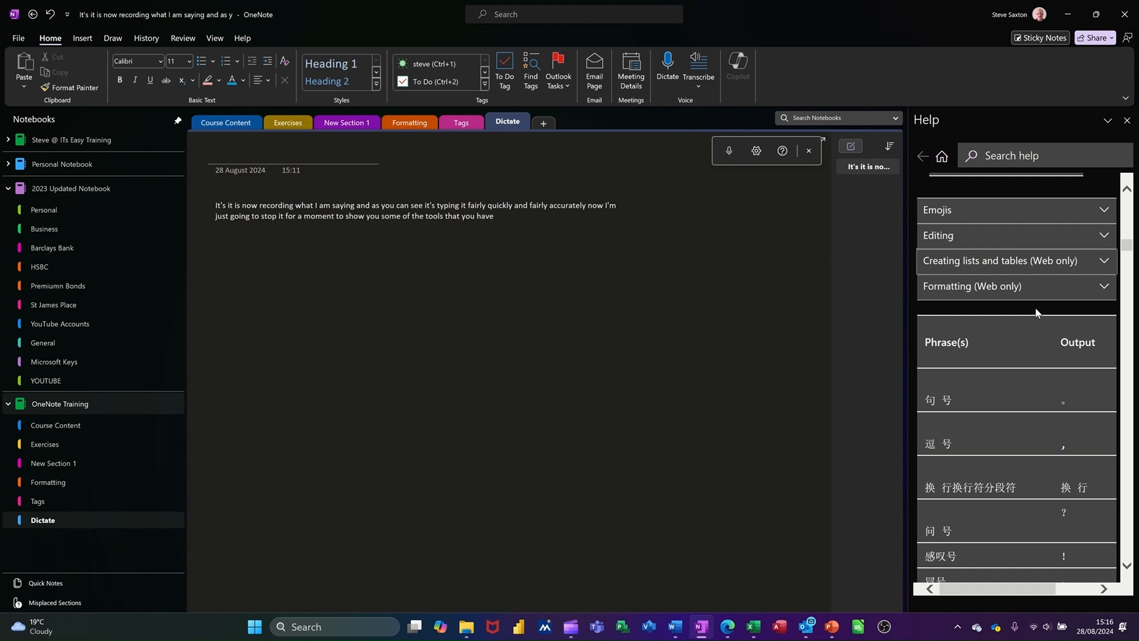
pyautogui.click(958, 298)
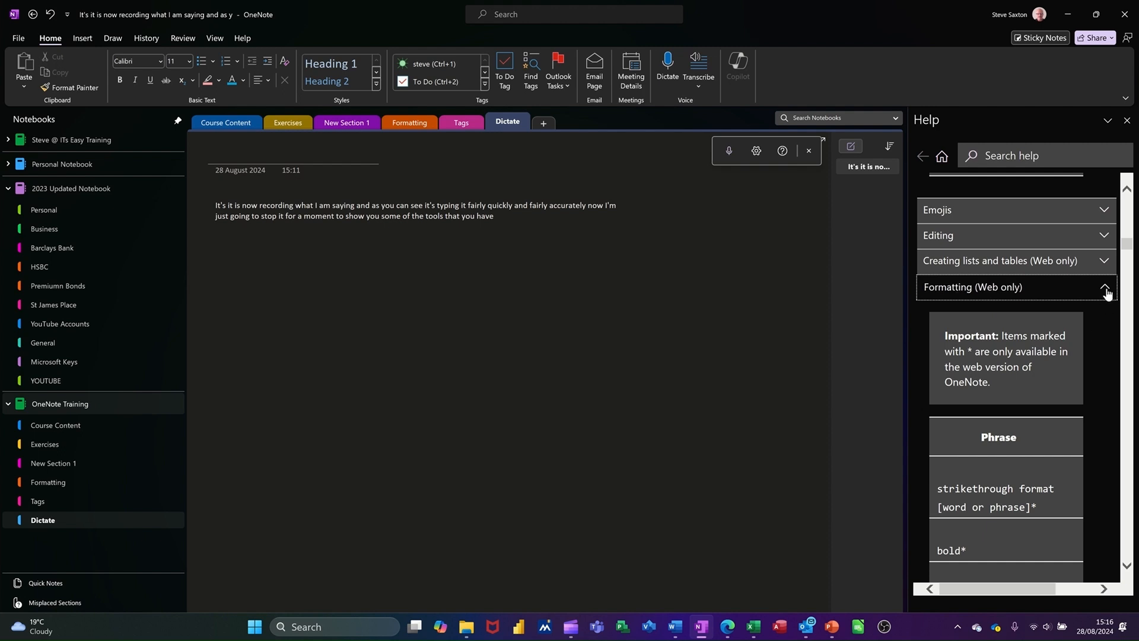
pyautogui.click(962, 287)
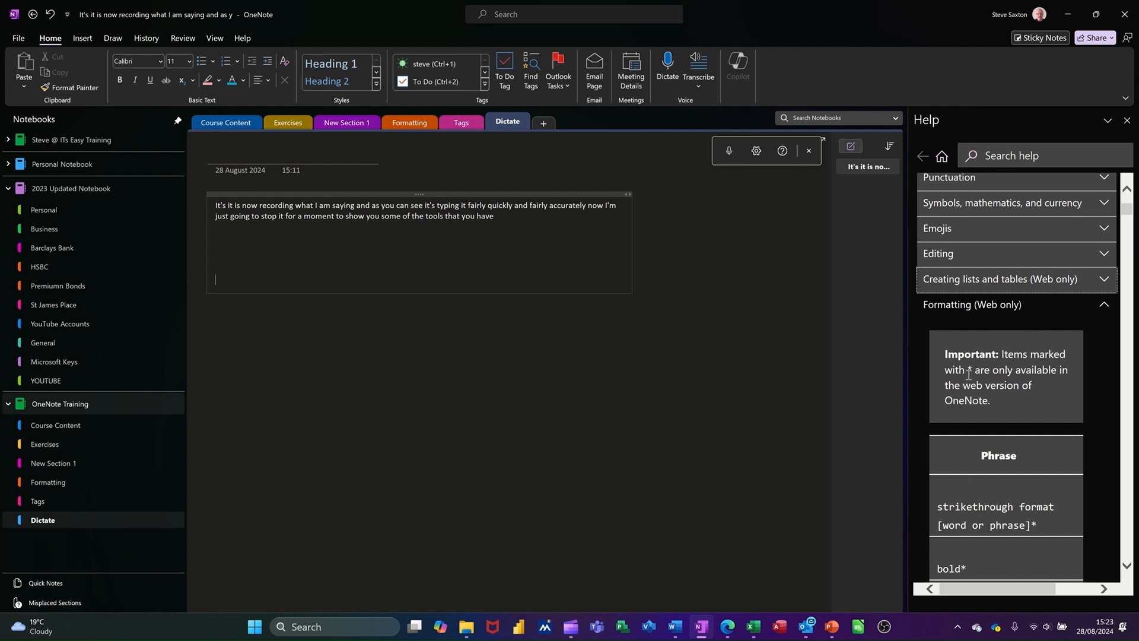
# Step: Scroll through the Formatting commands, then reopen the Creating lists and tables commands
pyautogui.scroll(-2, 1025, 384)
pyautogui.scroll(2, 1010, 338)
pyautogui.scroll(-1, 1002, 502)
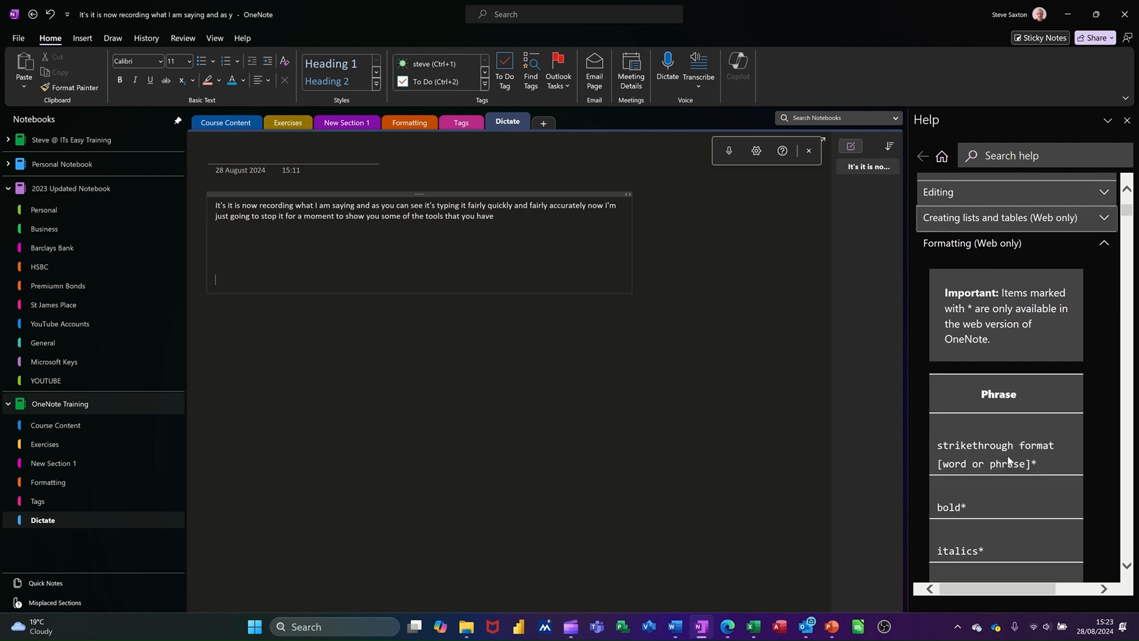
pyautogui.scroll(-4, 1038, 403)
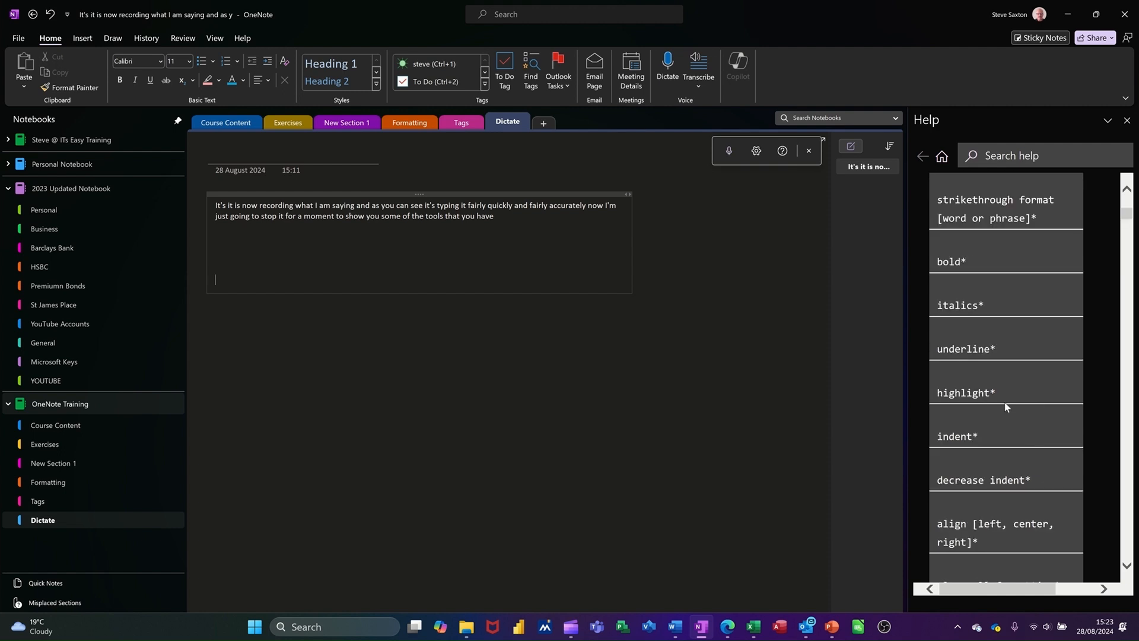
pyautogui.scroll(-4, 1007, 407)
pyautogui.scroll(-3, 1055, 404)
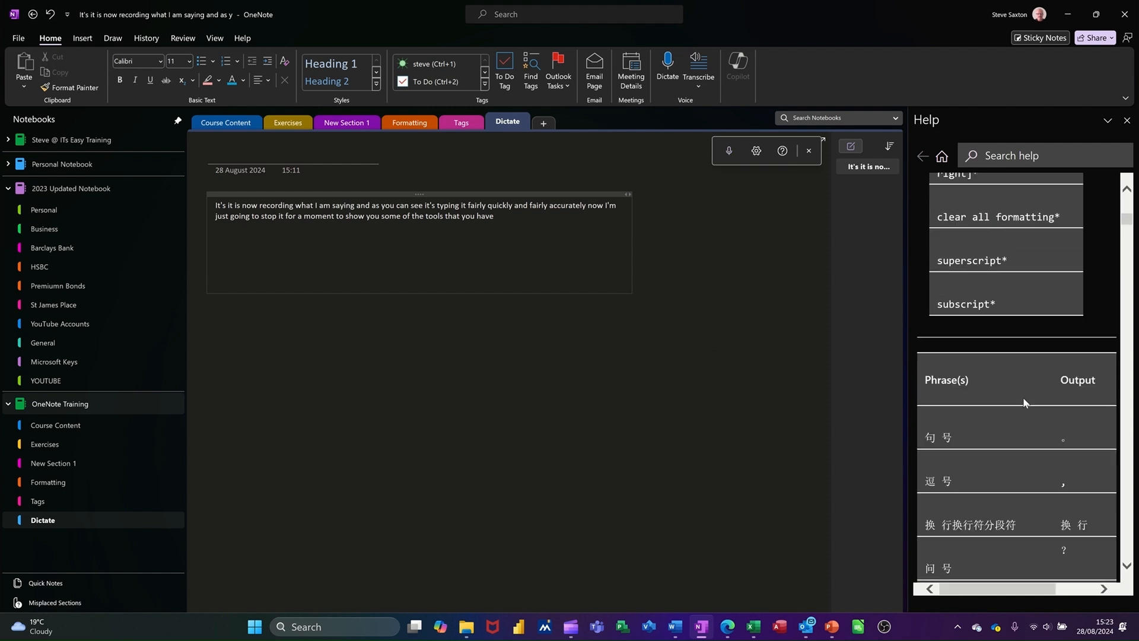
pyautogui.scroll(13, 1014, 378)
pyautogui.scroll(1, 1018, 378)
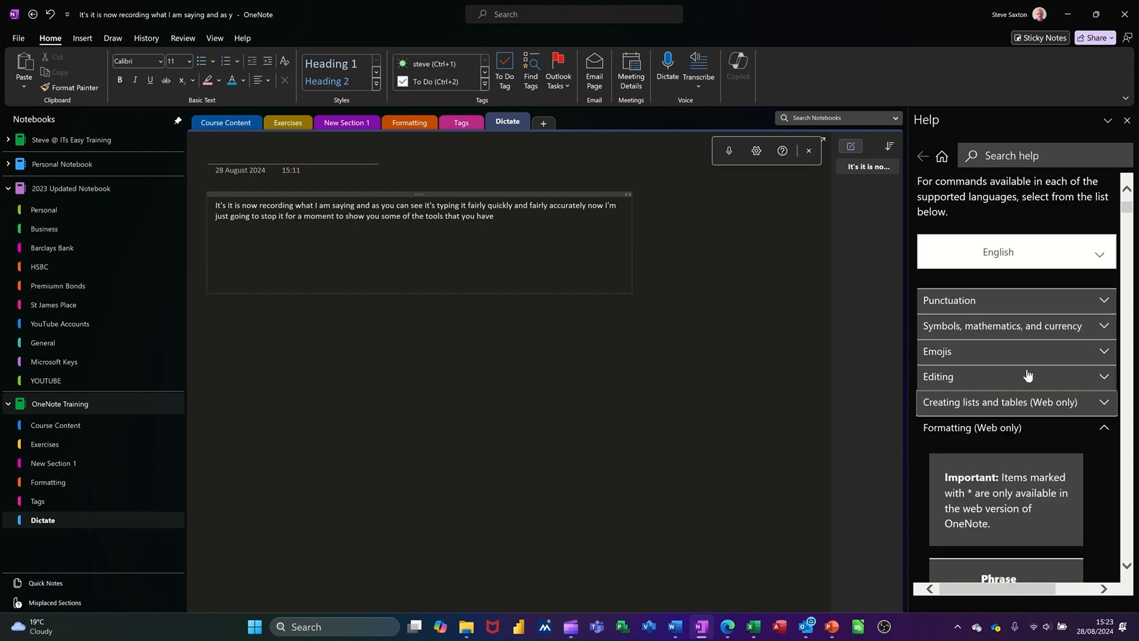
pyautogui.click(1105, 430)
pyautogui.click(1105, 402)
pyautogui.scroll(-2, 975, 478)
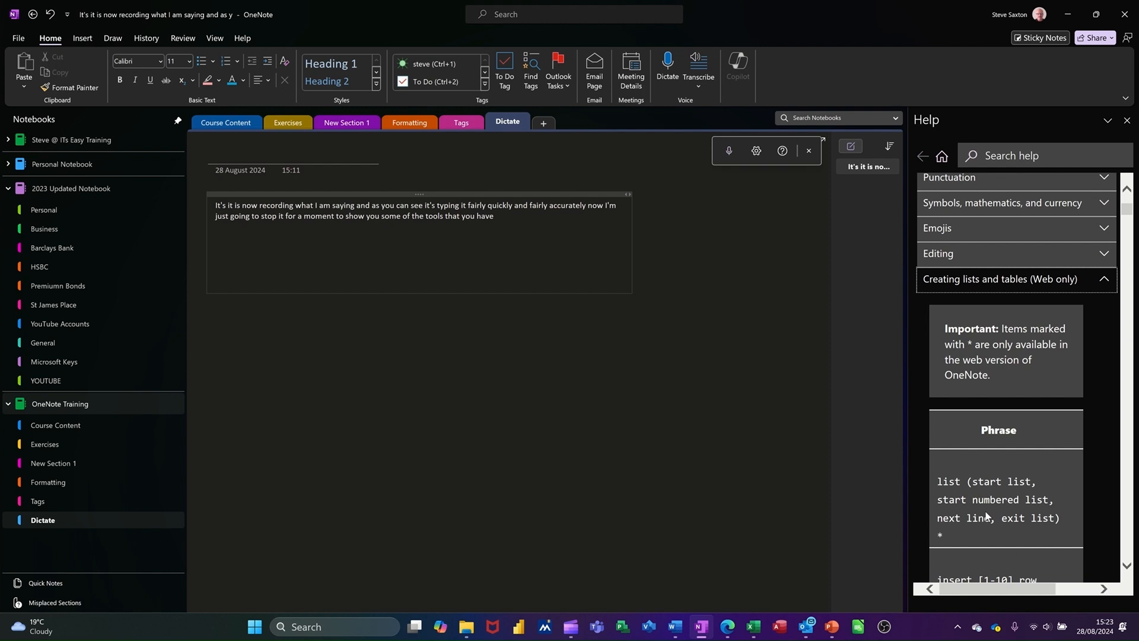
# Step: Dictate a numbered list with the items Phase one and Phase 2 into a new note container below the text
pyautogui.click(699, 262)
pyautogui.click(729, 150)
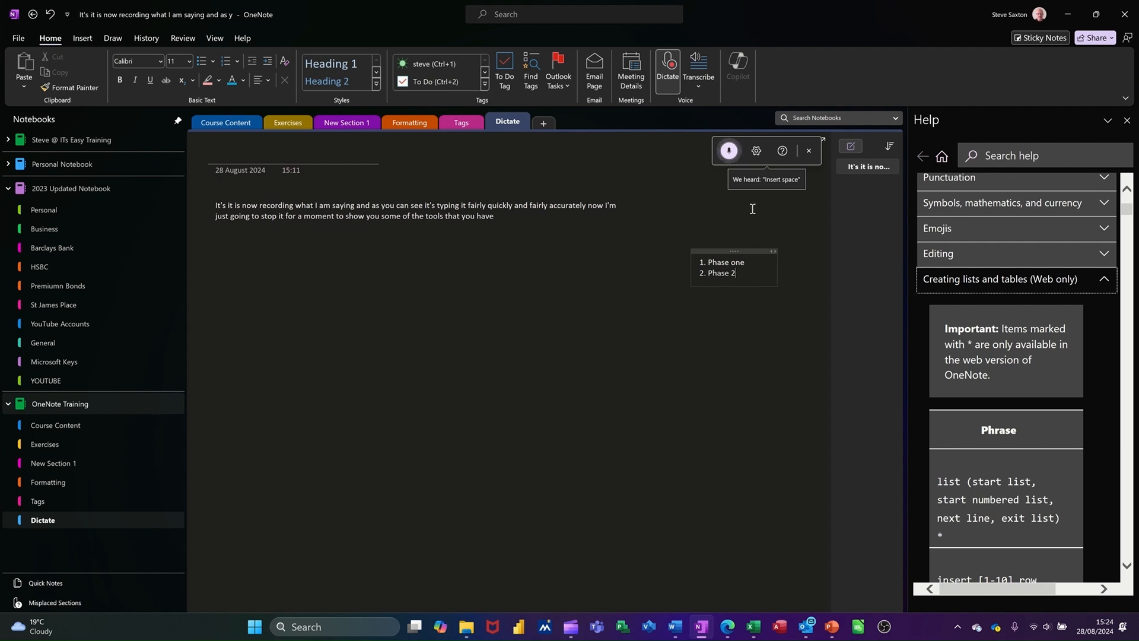
pyautogui.click(728, 151)
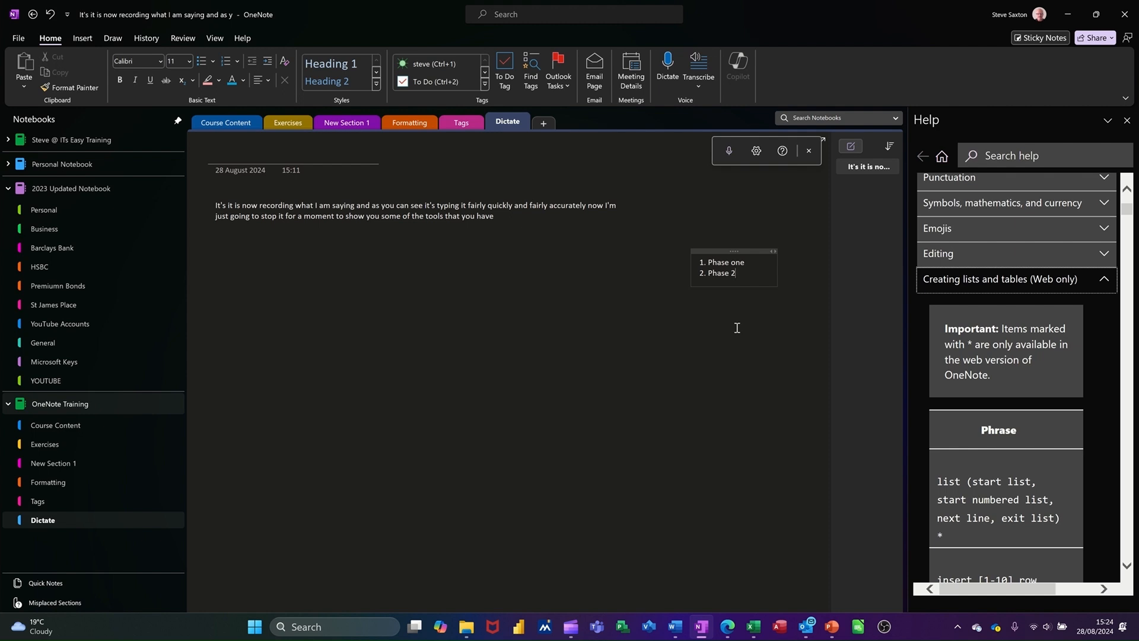
# Step: Close the Help pane, select the numbered list and move its container further left on the page
pyautogui.click(1127, 120)
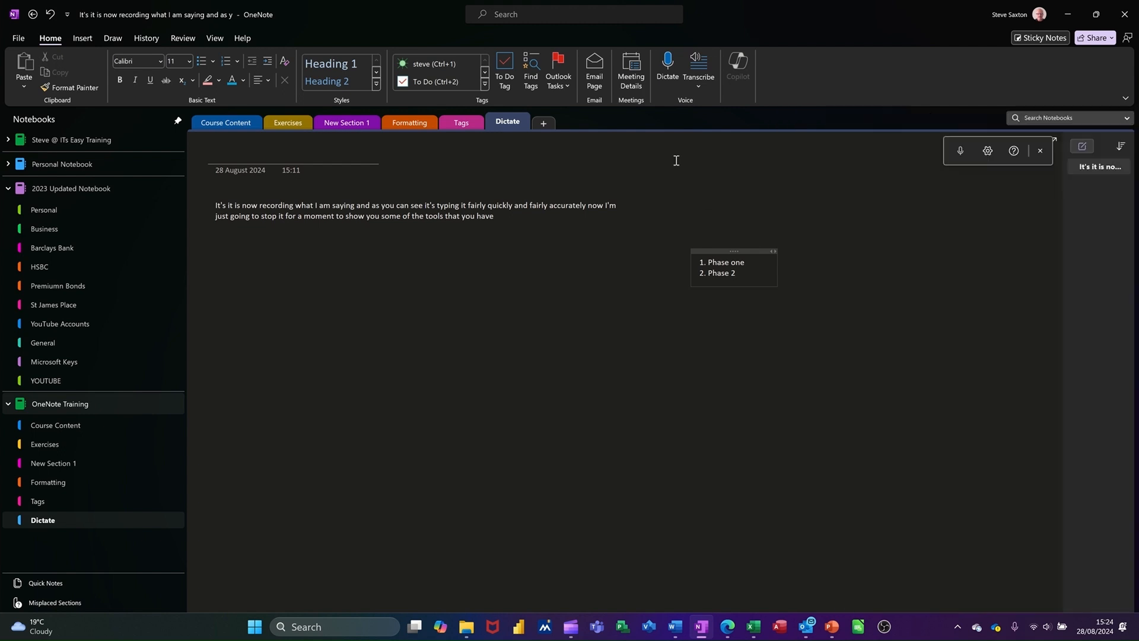
pyautogui.tripleClick(741, 254)
pyautogui.moveTo(701, 250); pyautogui.dragTo(620, 253)
# Step: Open Transcribe and switch the signed-in account to the other account linked to the notebook, acknowledging the notice
pyautogui.click(700, 87)
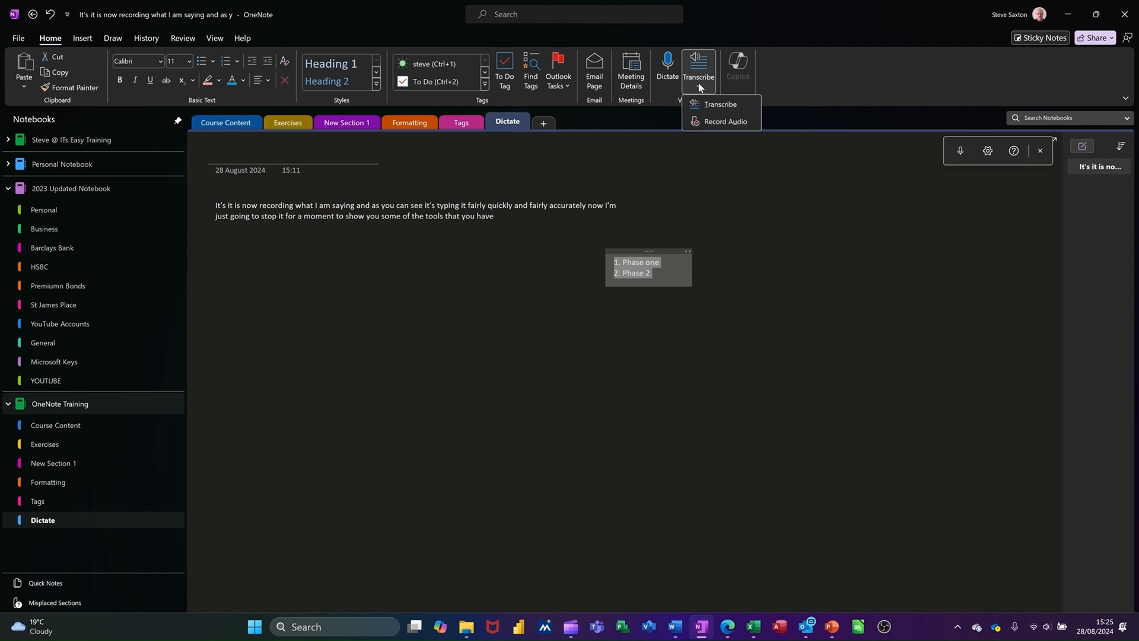
pyautogui.click(704, 78)
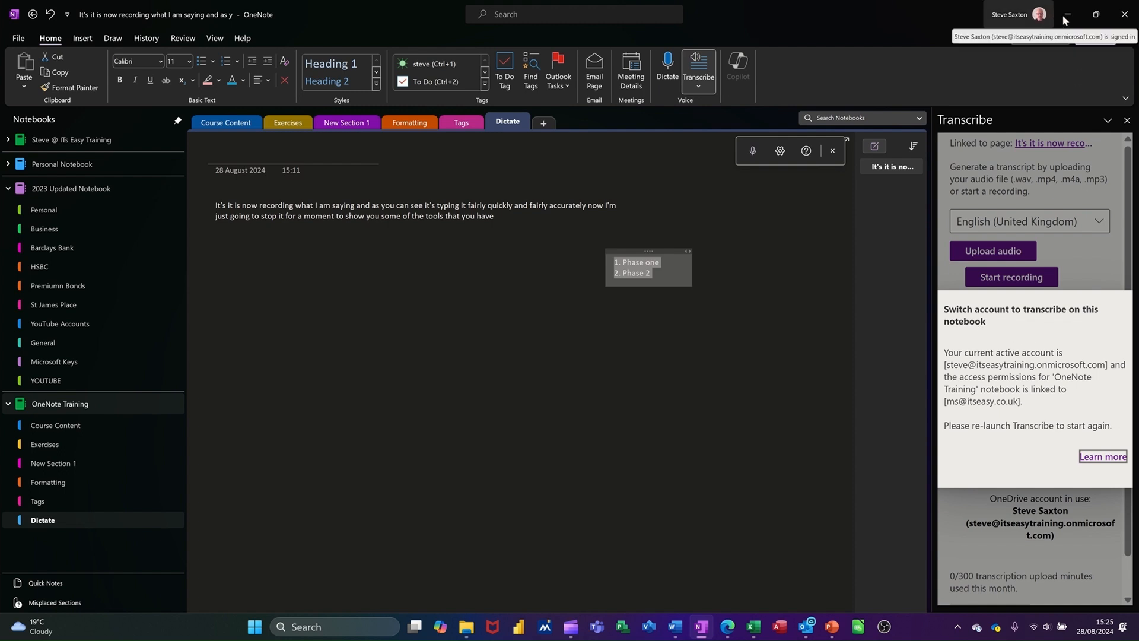
pyautogui.click(1024, 15)
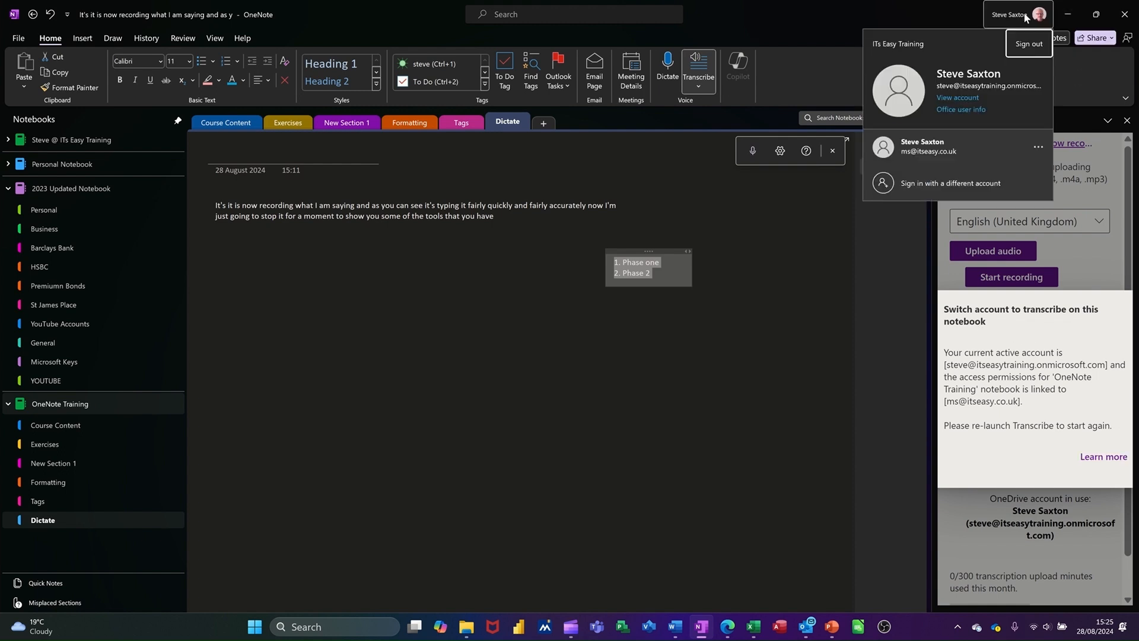
pyautogui.click(938, 154)
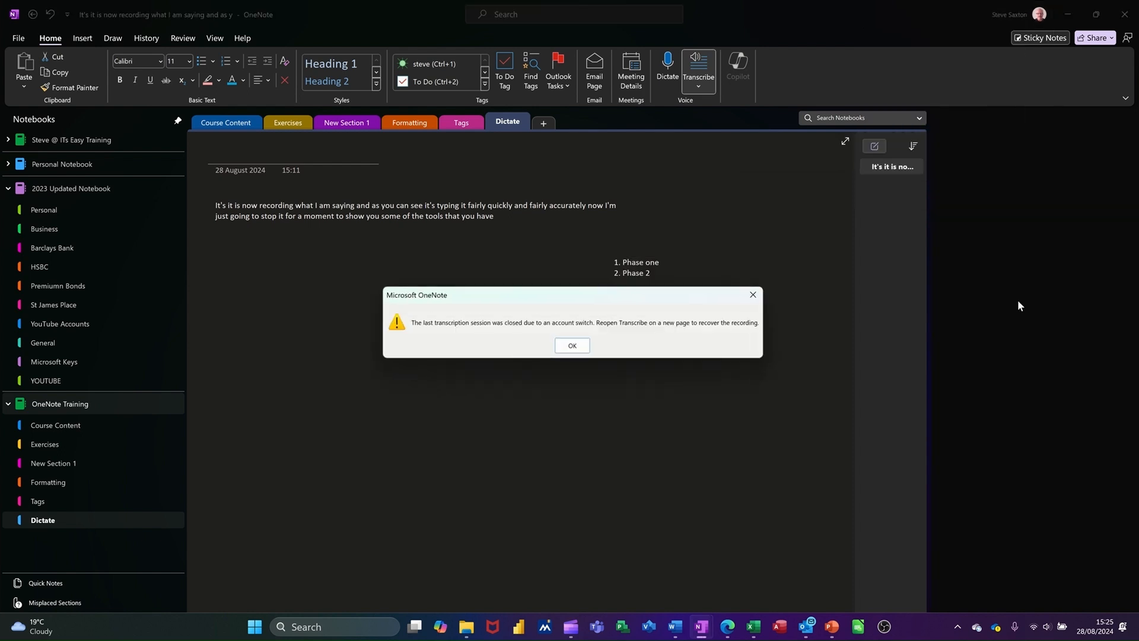
pyautogui.click(572, 345)
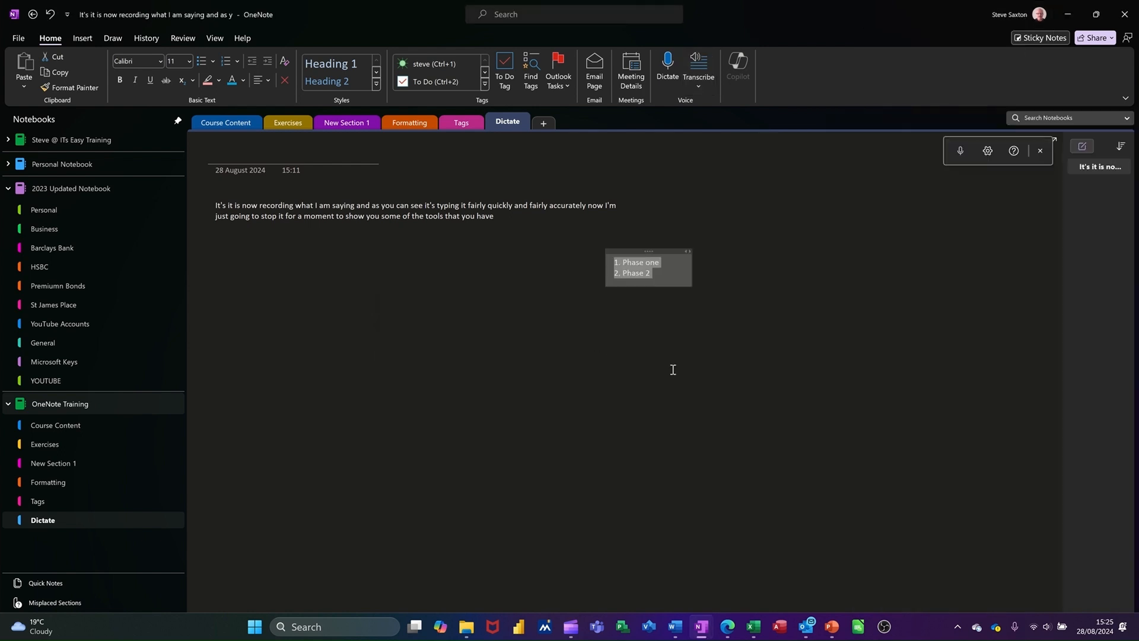
# Step: Reopen Transcribe, start a new audio recording, then save and transcribe it
pyautogui.click(699, 61)
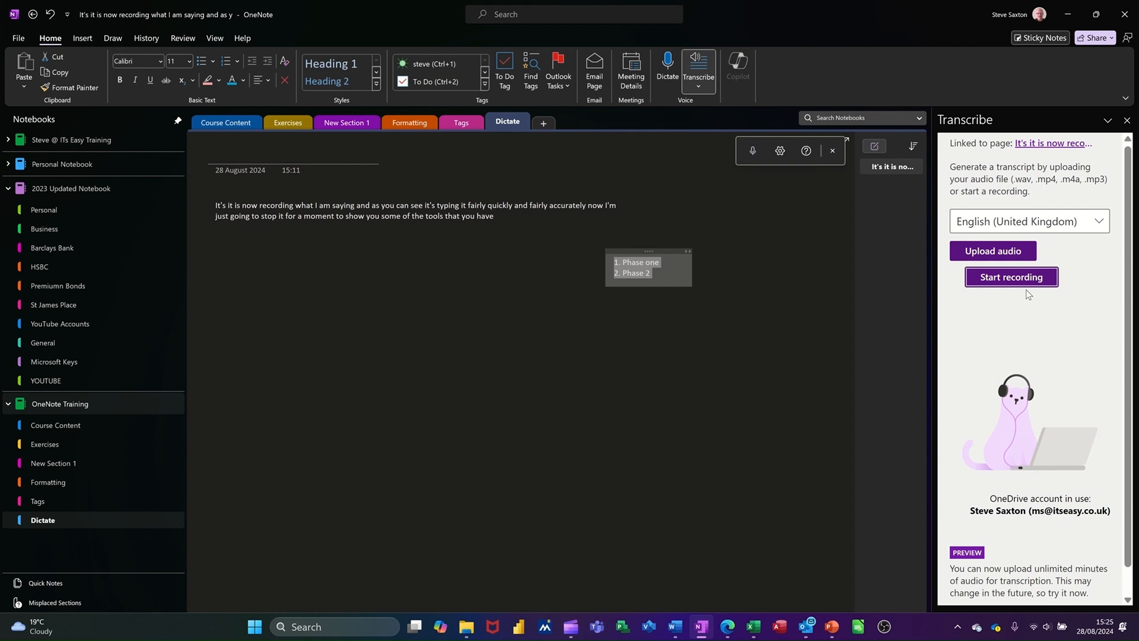
pyautogui.click(1010, 279)
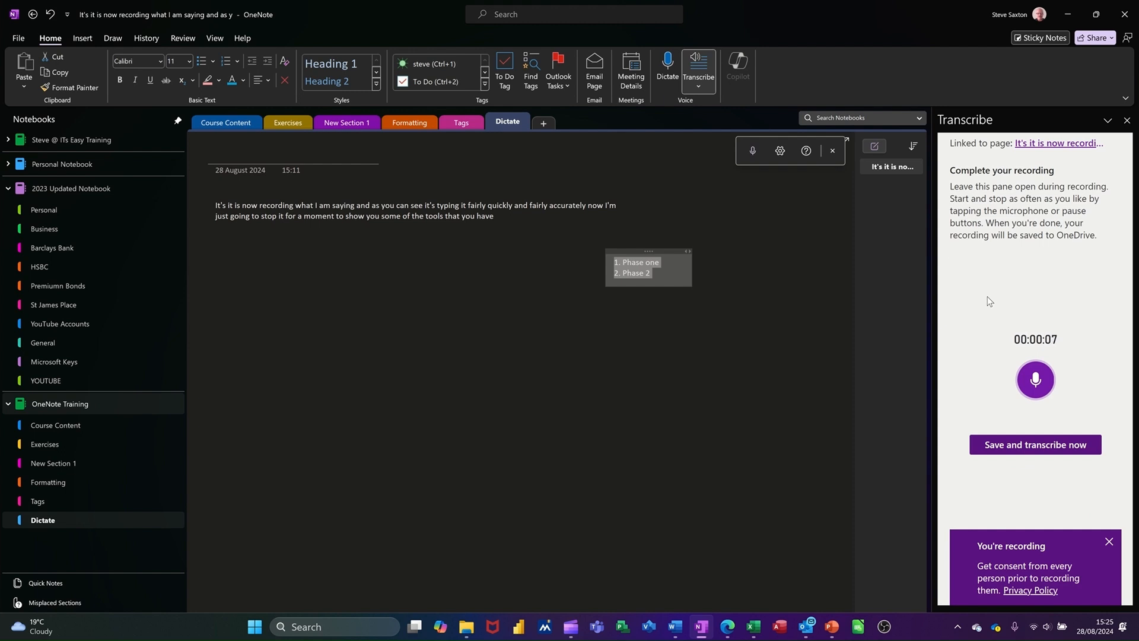
pyautogui.click(1018, 449)
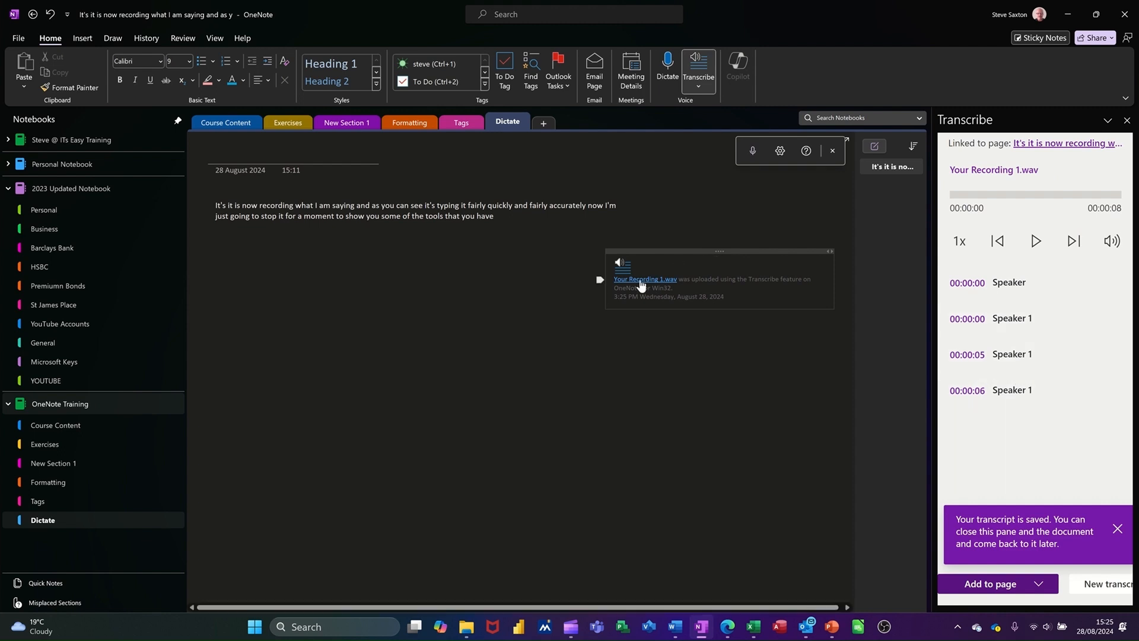
# Step: Play back the recording, dismiss the saved notice, and add the transcript to the page with speakers and timestamps
pyautogui.click(1036, 240)
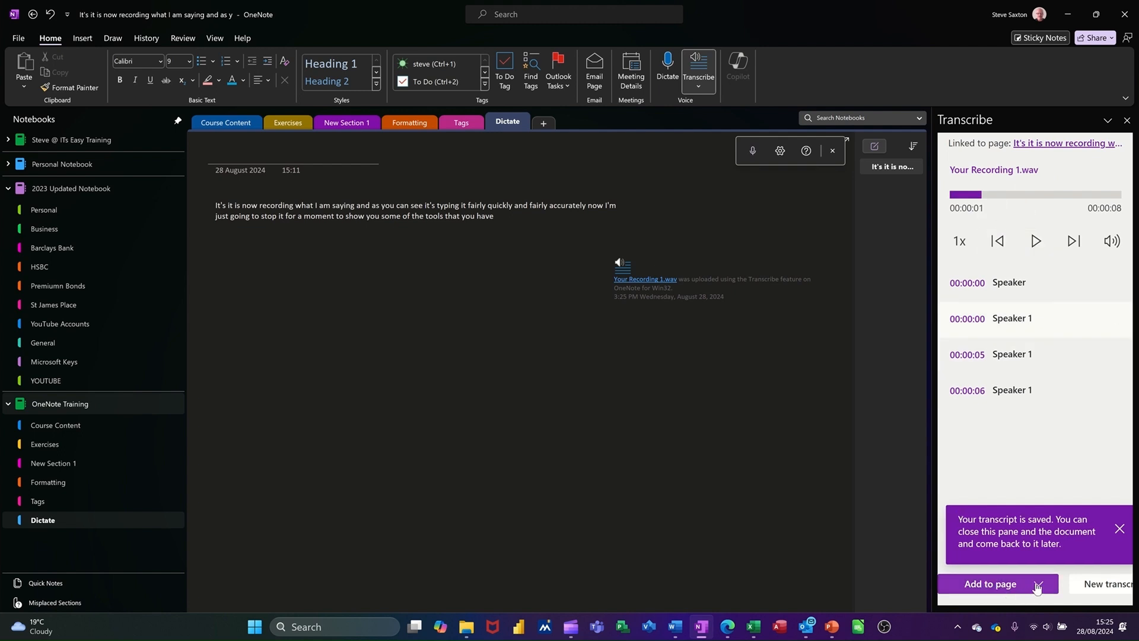
pyautogui.click(1120, 528)
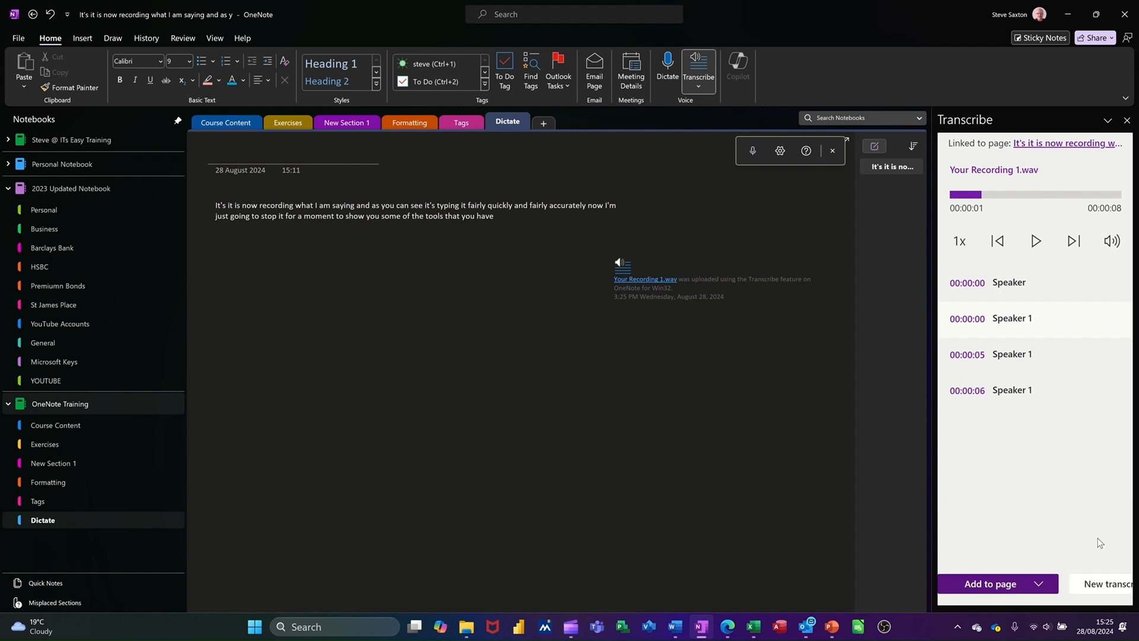
pyautogui.click(1046, 584)
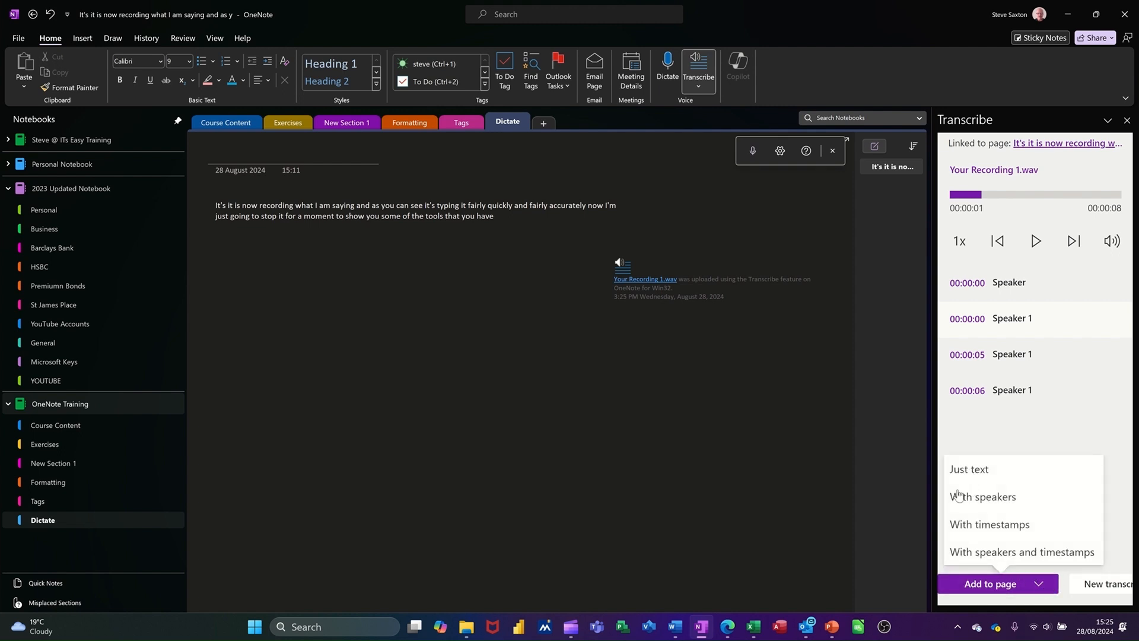
pyautogui.click(982, 554)
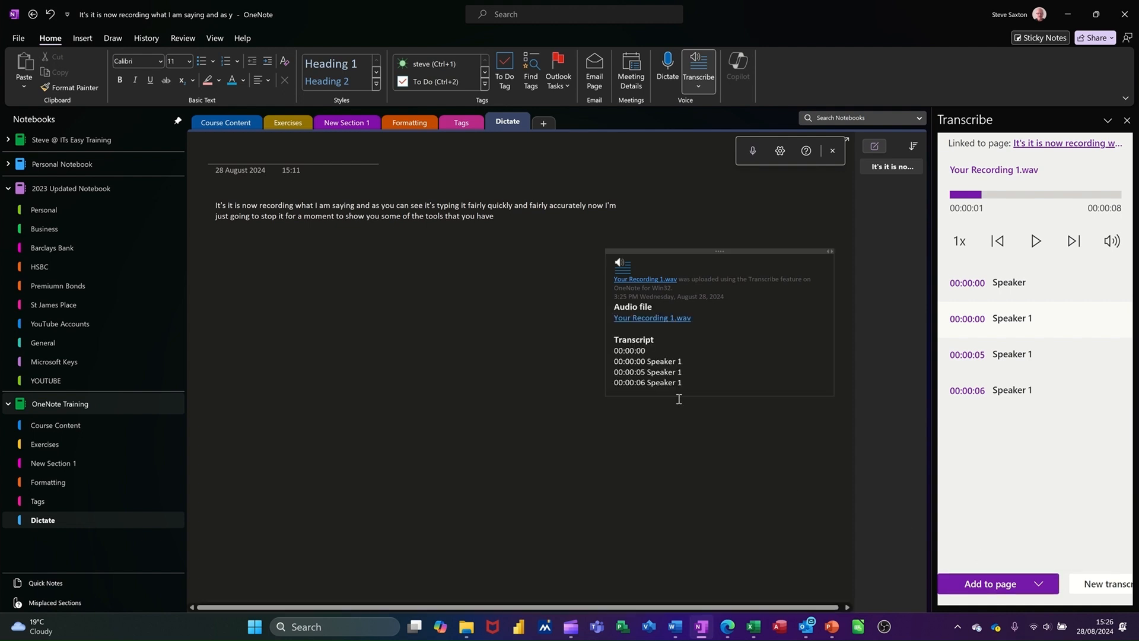